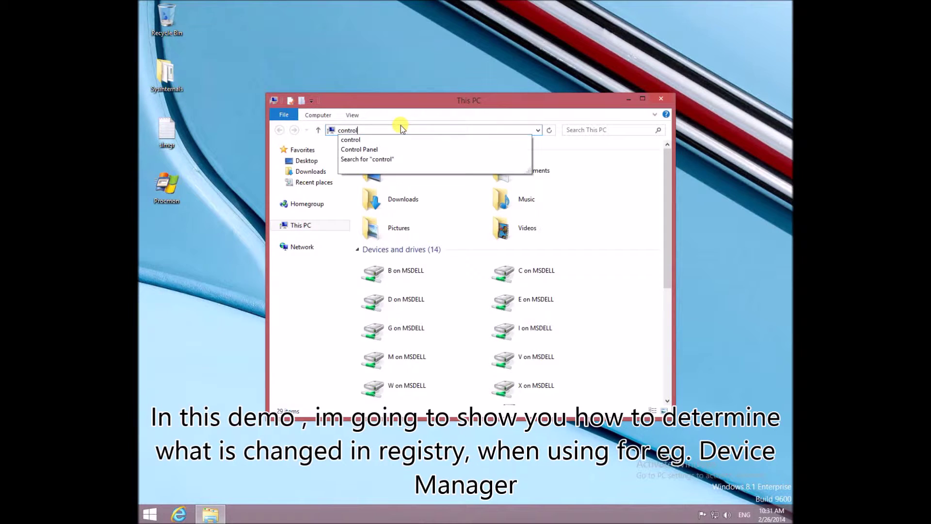
# Open Device Manager from Control Panel's large icons view, leaving only its window open and moved clear of the desktop icons.
pyautogui.click(381, 149)
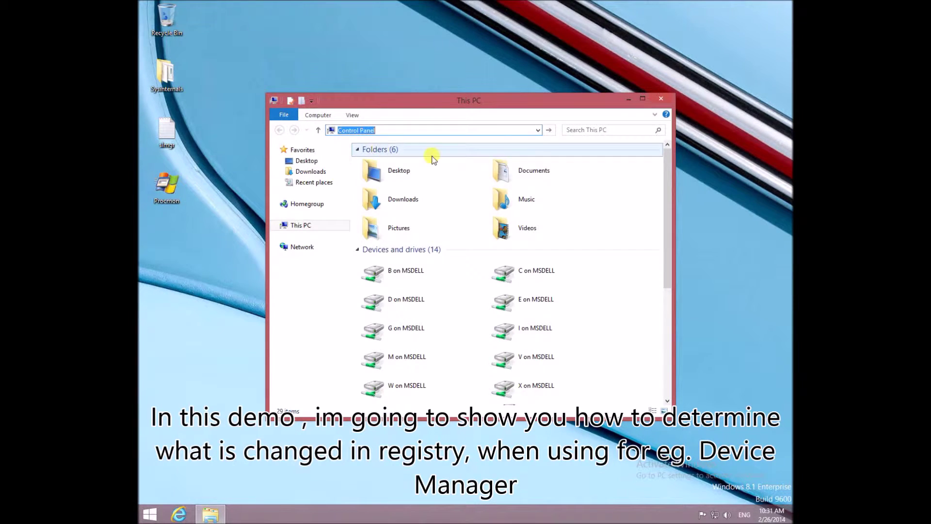
pyautogui.click(614, 144)
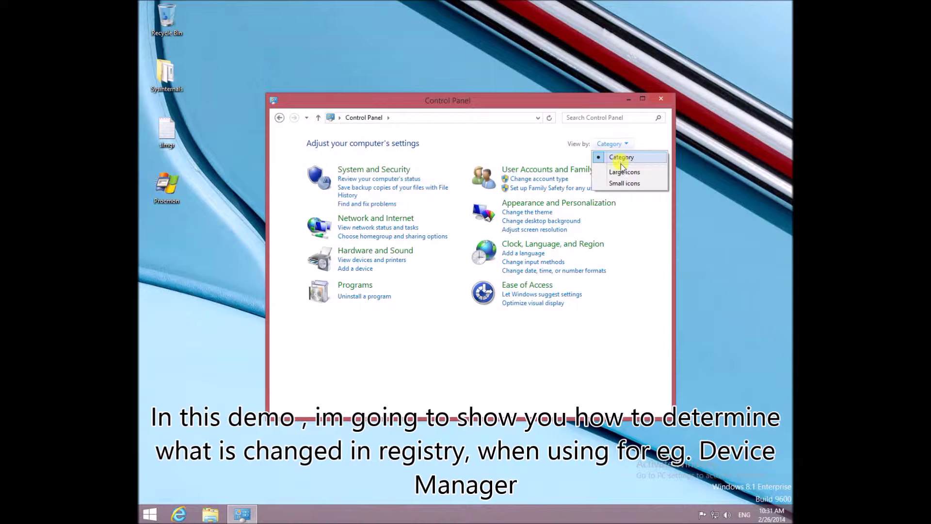
pyautogui.click(624, 172)
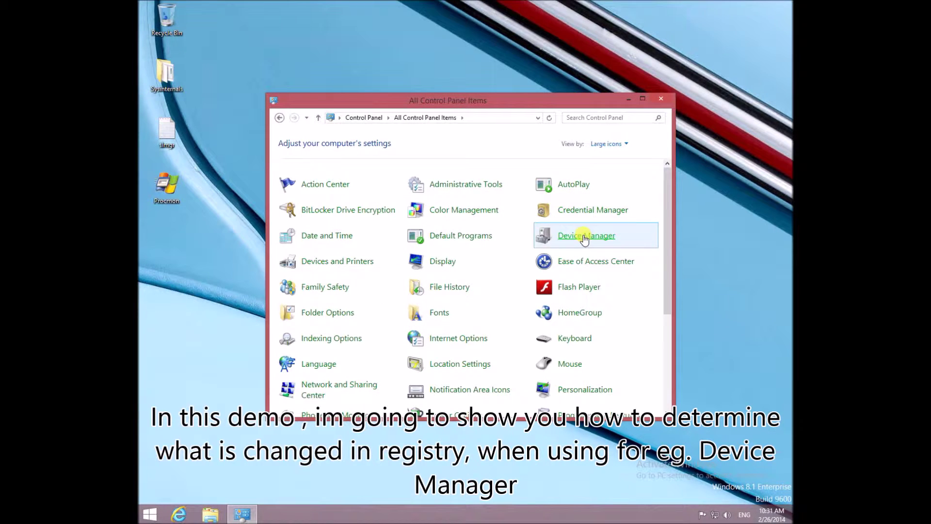
pyautogui.click(585, 237)
pyautogui.click(661, 98)
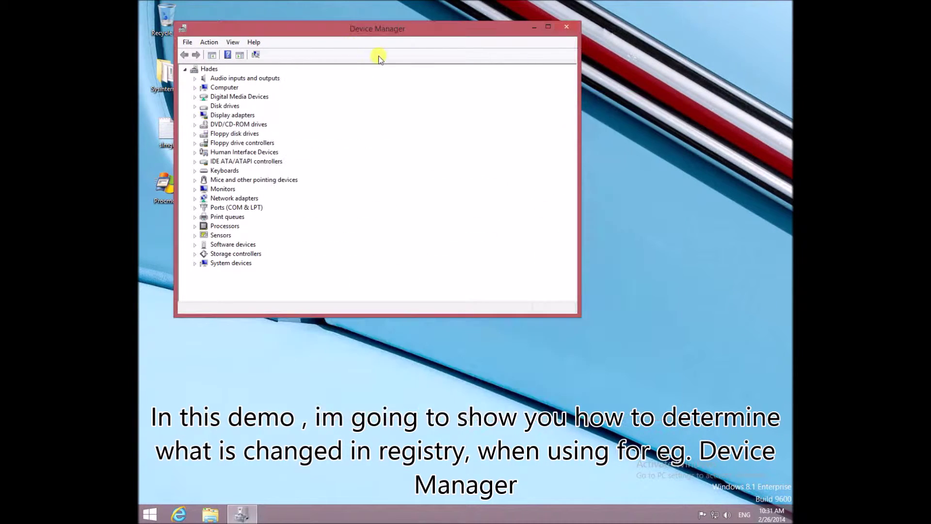
pyautogui.moveTo(335, 30); pyautogui.dragTo(535, 25)
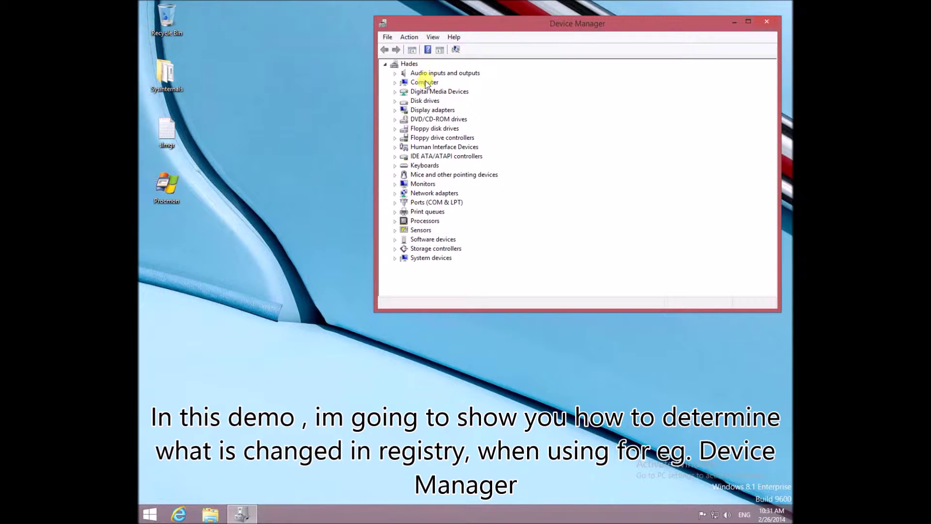
# Open the write-caching policies of the Virtual HD ATA Device under Disk drives.
pyautogui.click(395, 101)
pyautogui.doubleClick(427, 109)
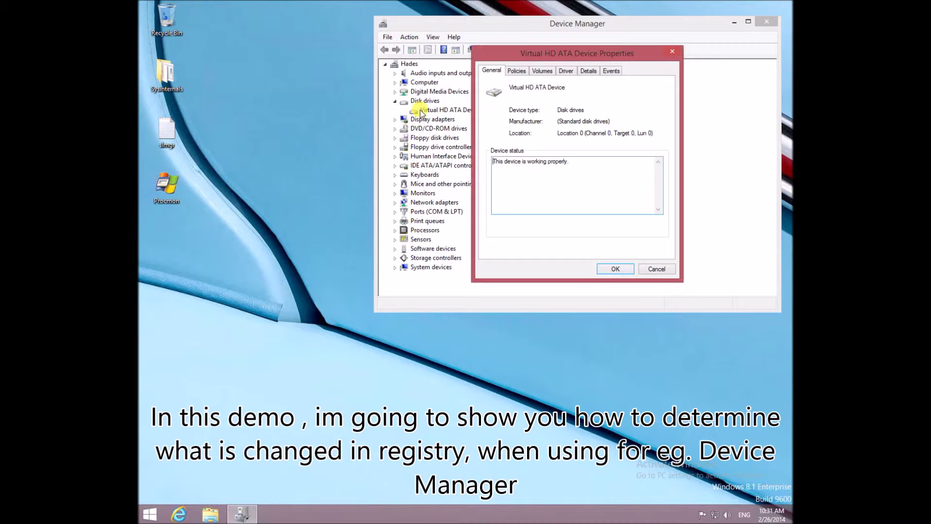
pyautogui.click(515, 72)
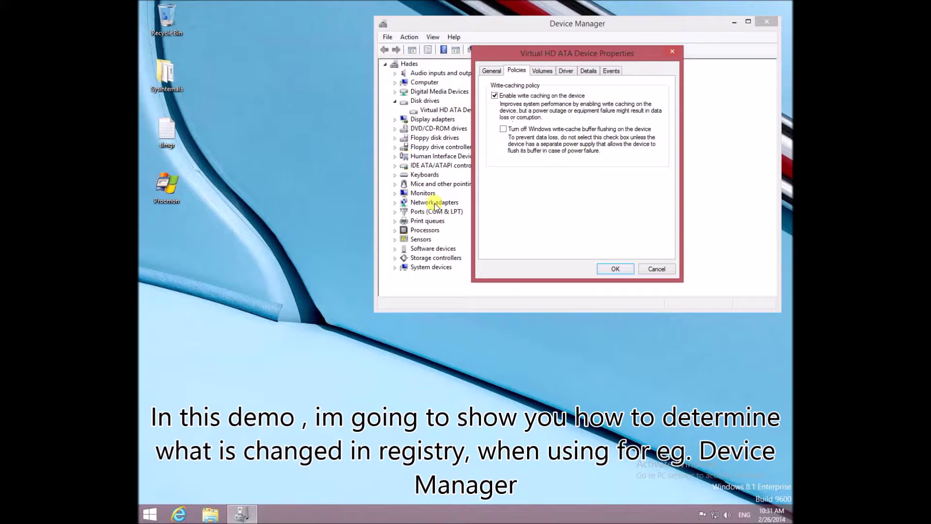
# Start Procmon with elevated rights, dismissing its startup filter dialog, and stop the event capture and clear the captured events.
pyautogui.doubleClick(170, 192)
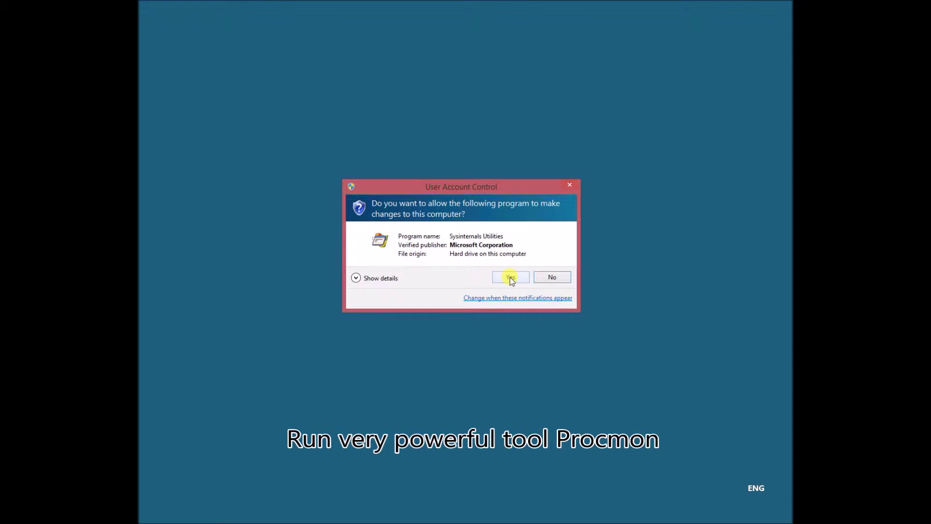
pyautogui.click(511, 277)
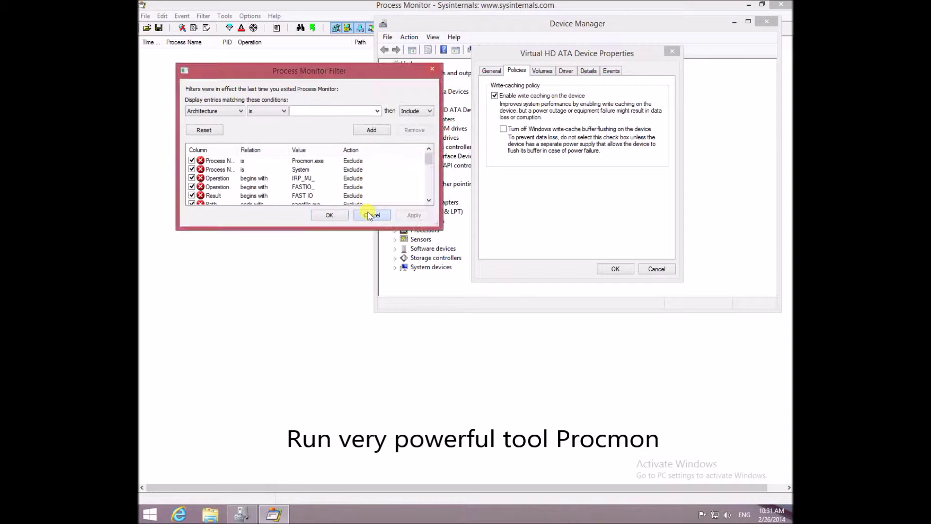
pyautogui.click(370, 215)
pyautogui.click(183, 28)
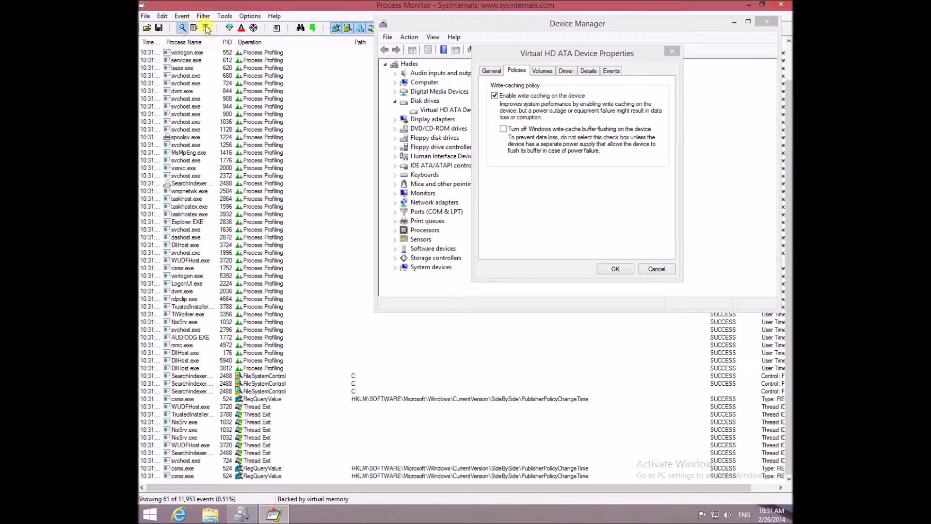
pyautogui.click(207, 28)
# Arrange a reduced Process Monitor window beside Device Manager and the Virtual HD ATA Device properties so all three are accessible.
pyautogui.moveTo(498, 21); pyautogui.dragTo(425, 92)
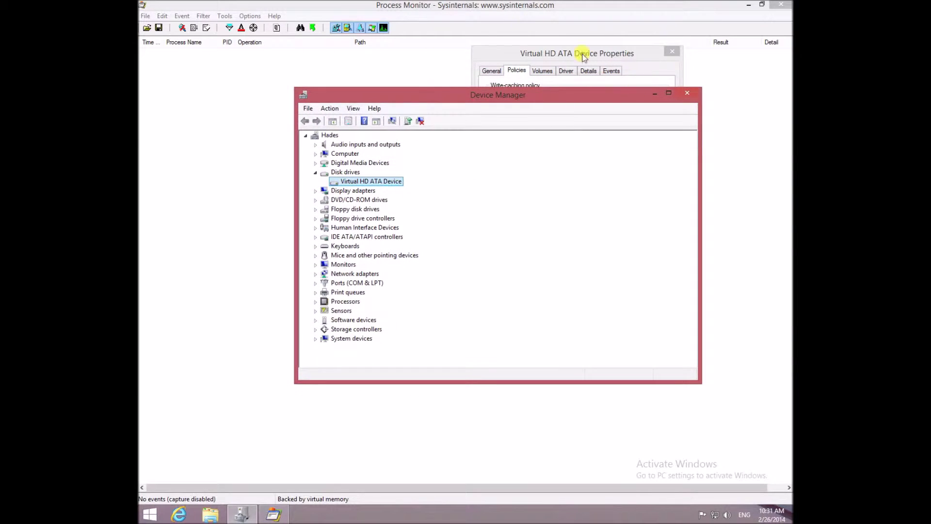
pyautogui.click(525, 14)
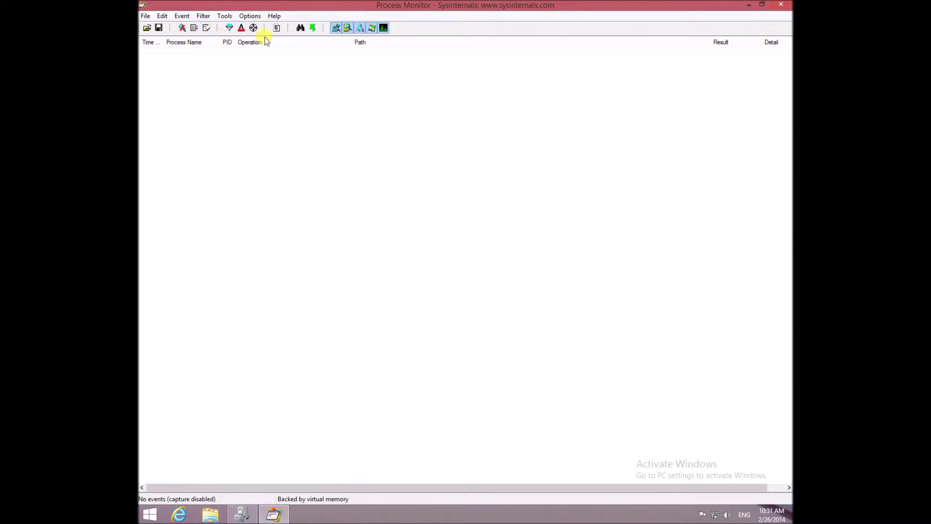
pyautogui.doubleClick(399, 10)
pyautogui.moveTo(339, 110); pyautogui.dragTo(301, 329)
pyautogui.click(525, 58)
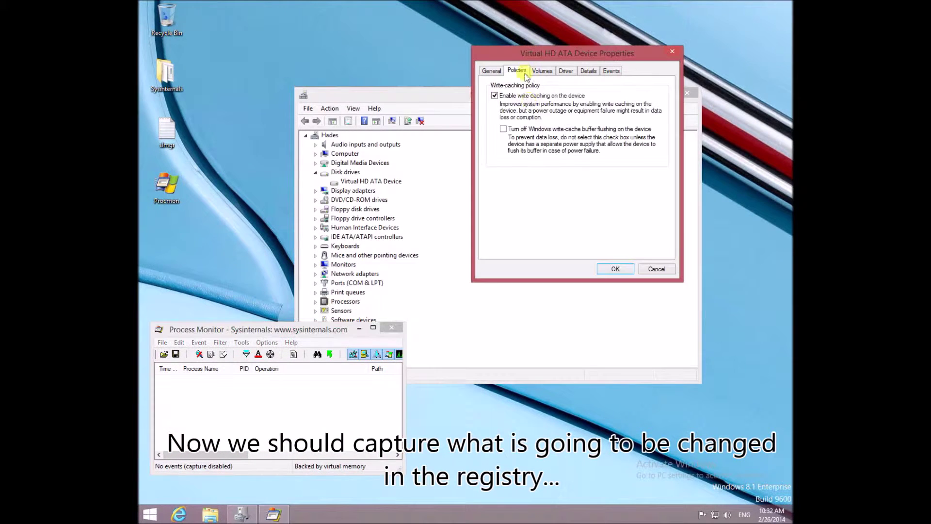
# Capture events while turning off Windows write-cache buffer flushing for the Virtual HD ATA Device and applying it, ending the capture right after.
pyautogui.click(199, 355)
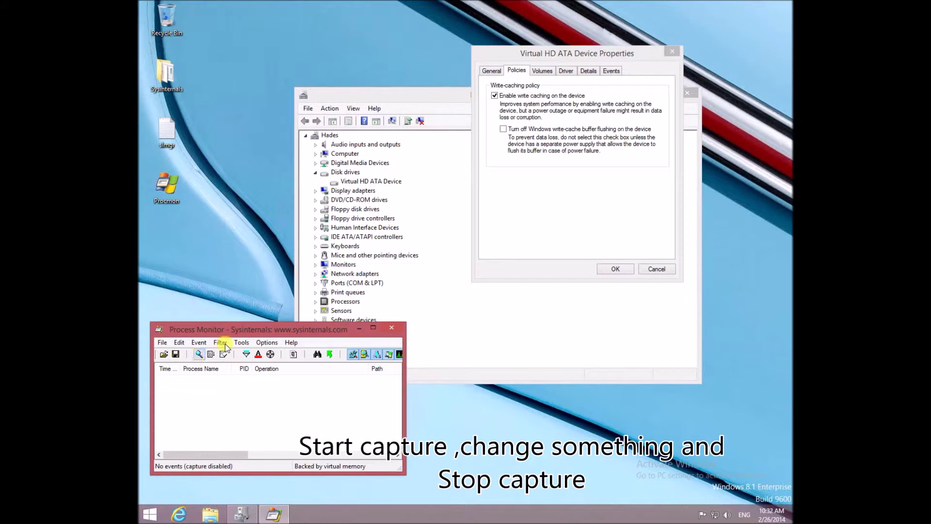
pyautogui.click(503, 128)
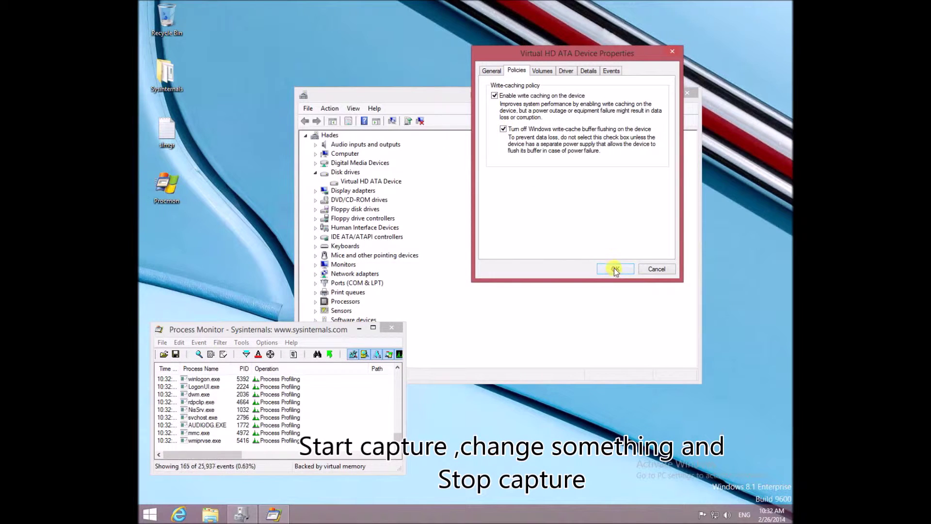
pyautogui.click(615, 270)
pyautogui.click(198, 356)
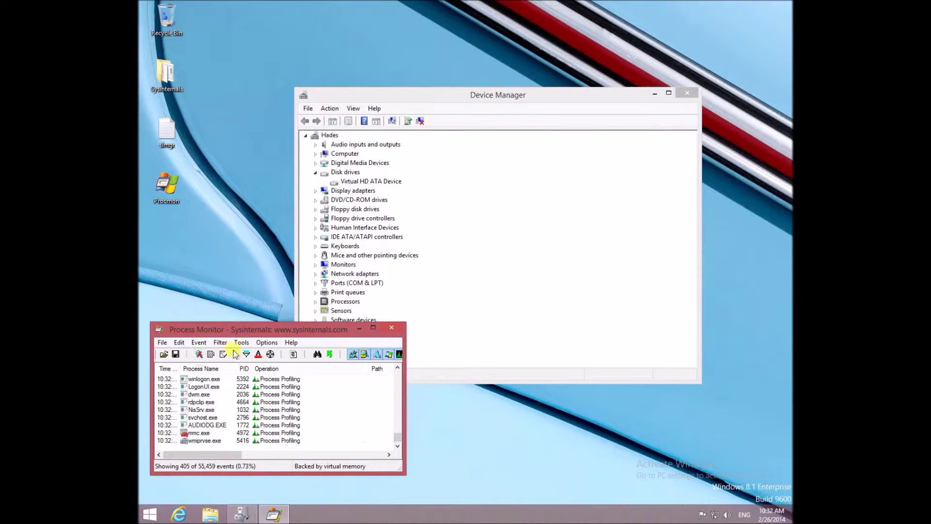
# Maximize Process Monitor and limit the displayed events to registry activity, hiding file system, network, process and profiling events.
pyautogui.doubleClick(270, 330)
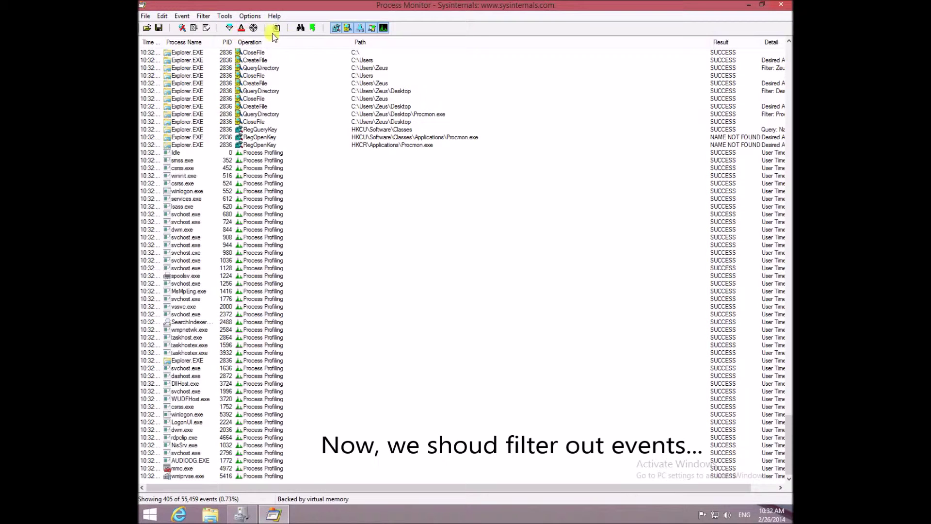
pyautogui.click(383, 27)
pyautogui.click(372, 28)
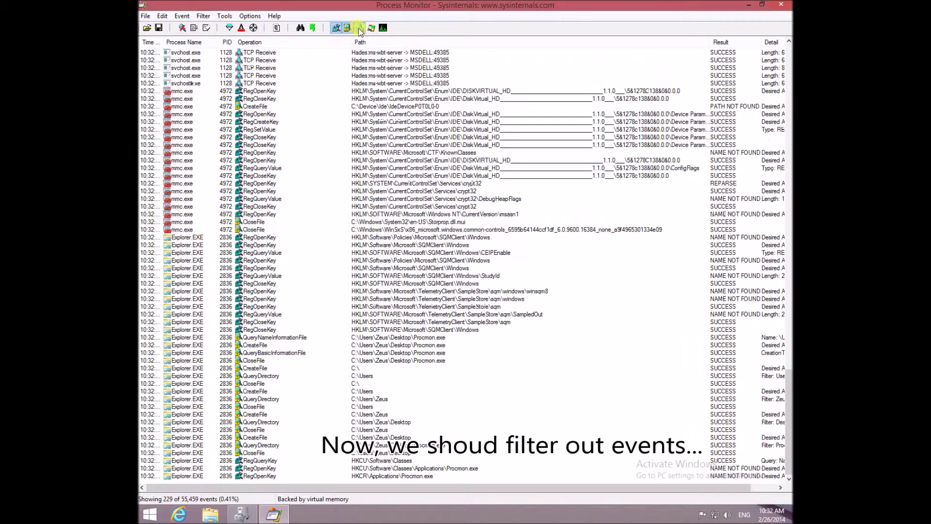
pyautogui.click(359, 28)
pyautogui.click(348, 29)
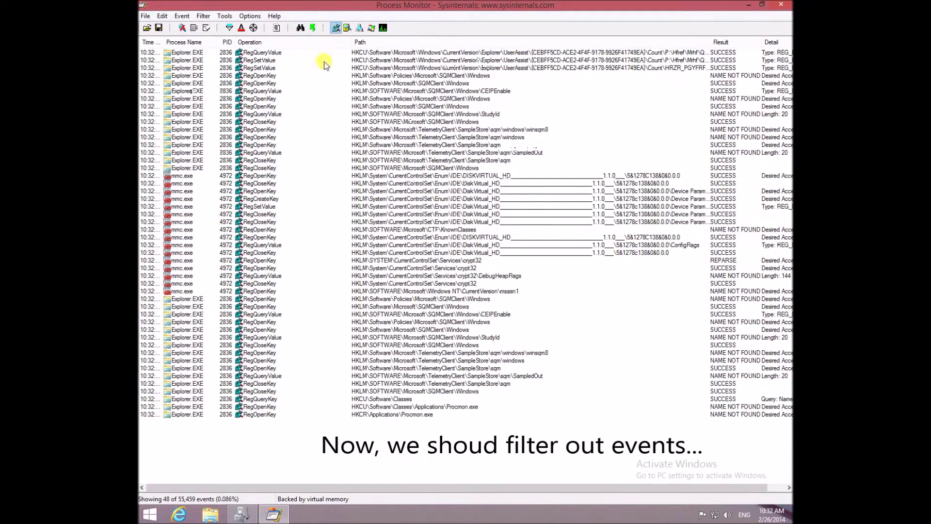
# Add and apply a filter that includes events whose Operation is RegSetValue.
pyautogui.click(200, 17)
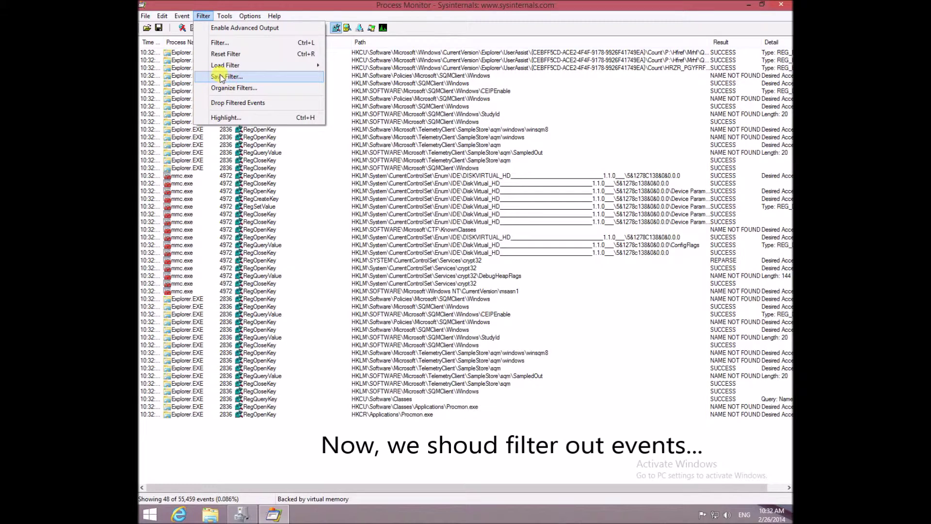
pyautogui.click(224, 44)
pyautogui.click(313, 98)
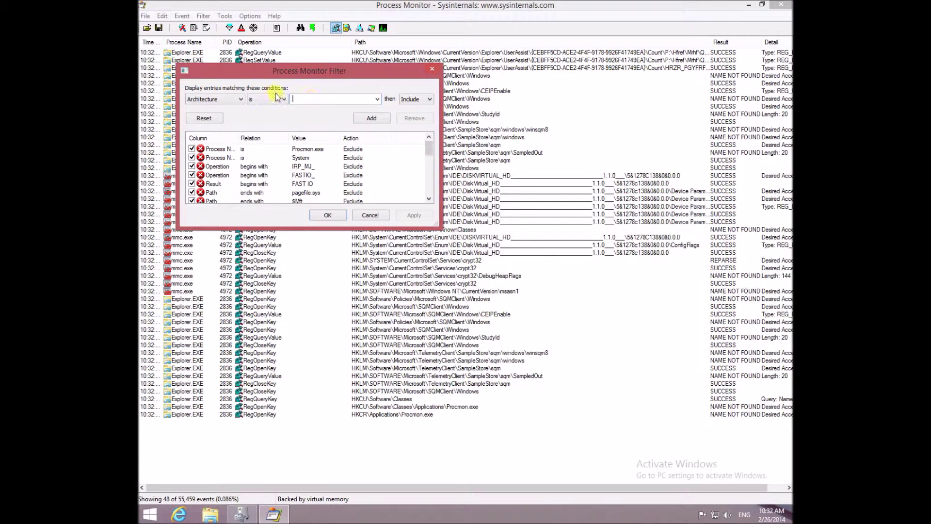
pyautogui.click(234, 100)
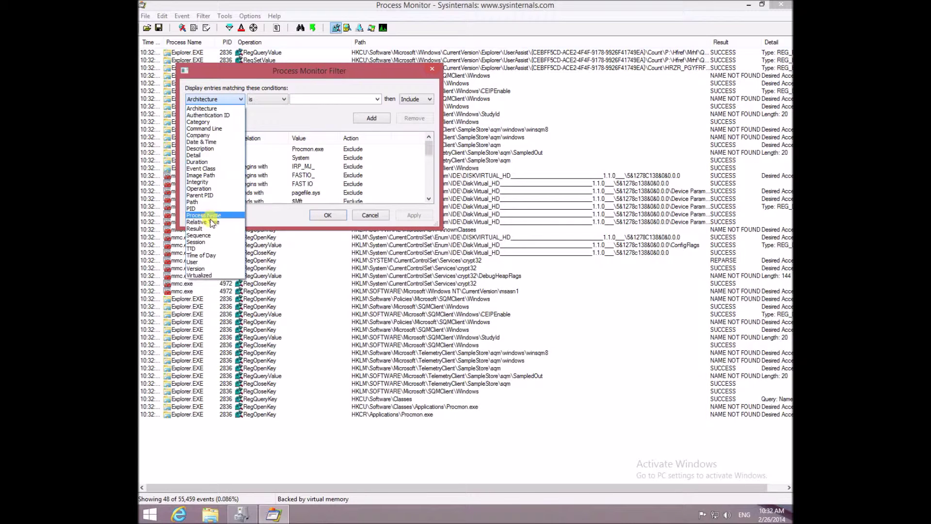
pyautogui.click(211, 189)
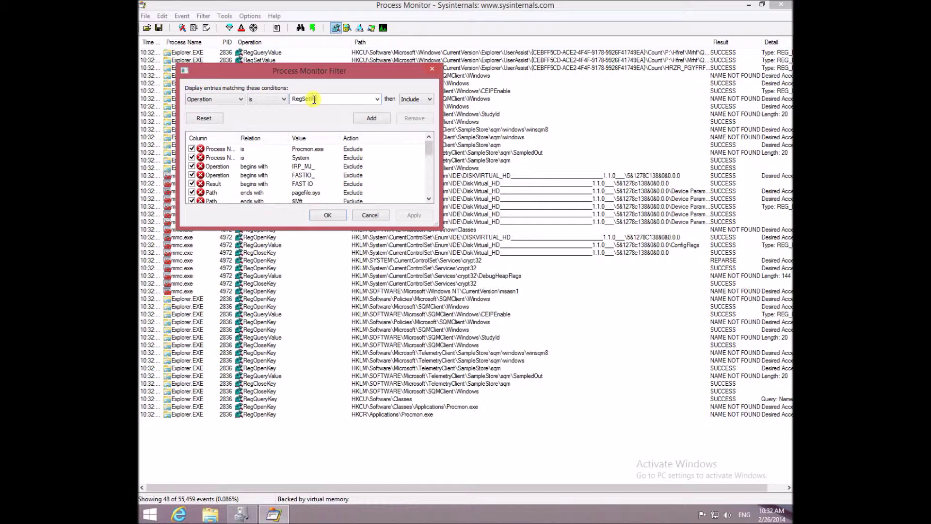
pyautogui.click(373, 118)
pyautogui.click(327, 215)
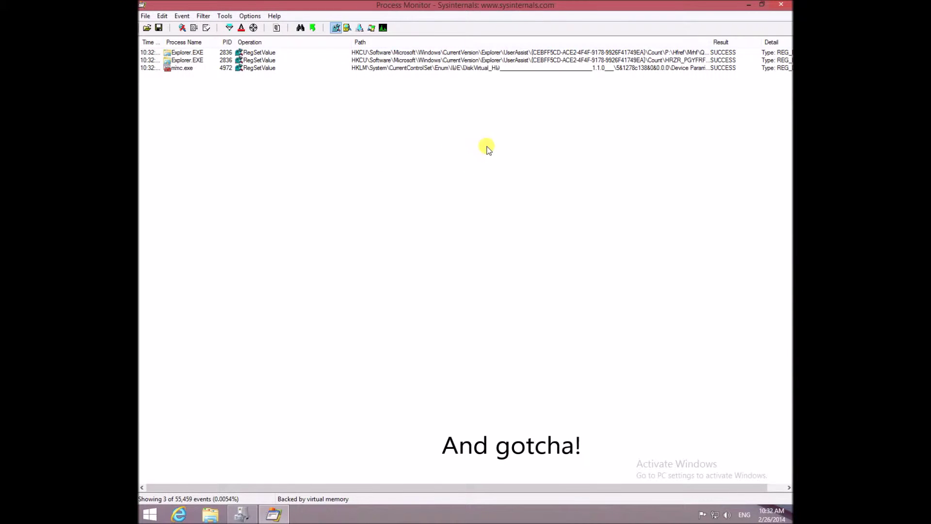
# Open the properties of the mmc.exe RegSetValue event and enlarge the window to read the full registry path.
pyautogui.click(456, 69)
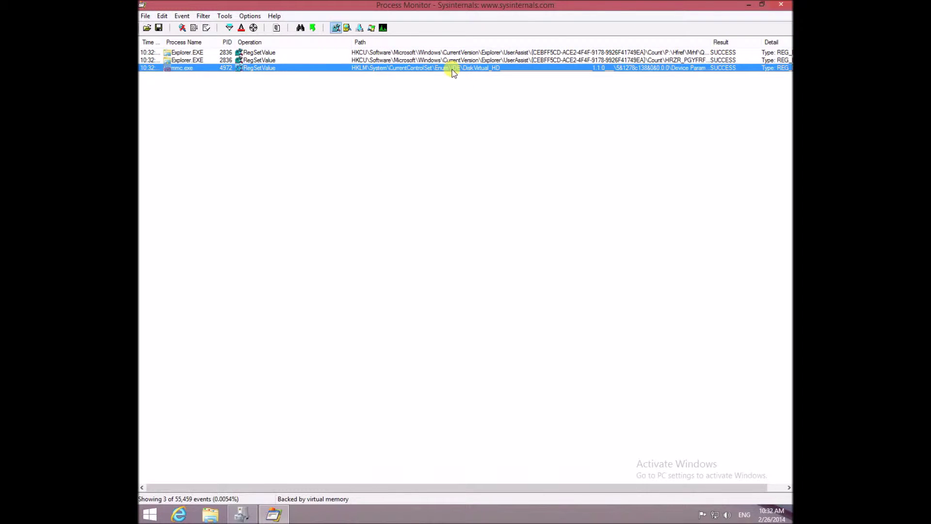
pyautogui.doubleClick(458, 69)
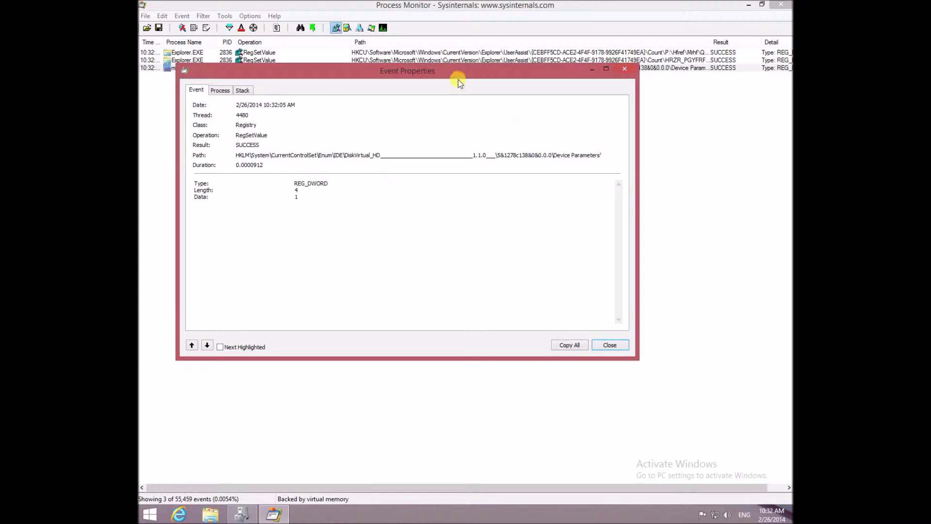
pyautogui.click(608, 76)
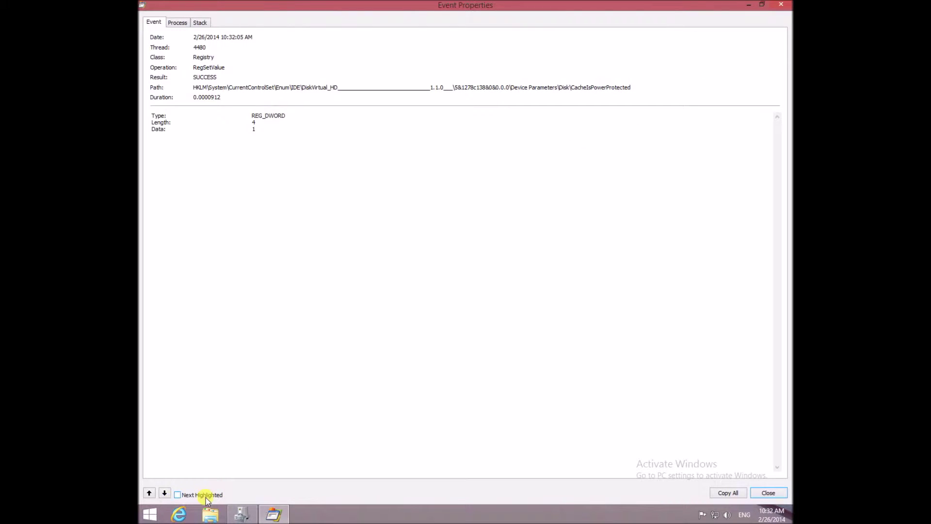
# Launch regedit with elevated rights and place its window below the event's registry path.
pyautogui.click(149, 515)
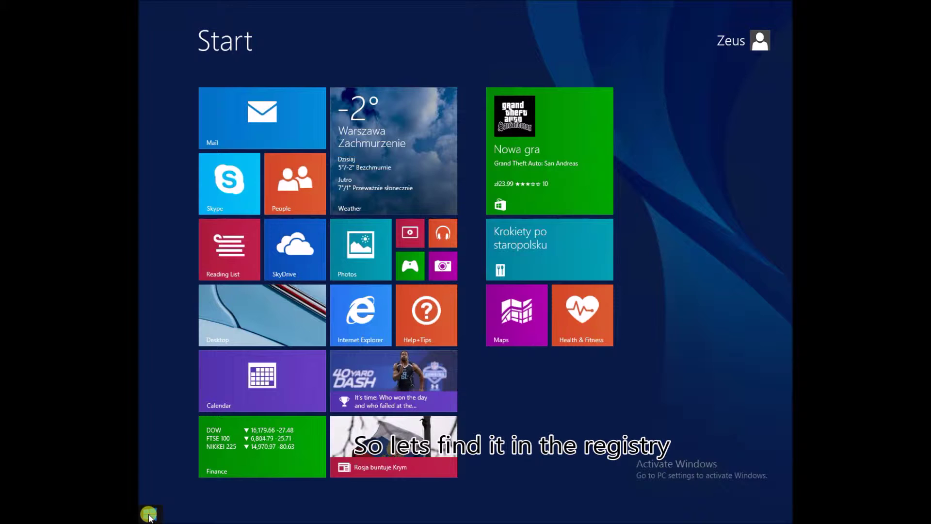
pyautogui.write('regedit')
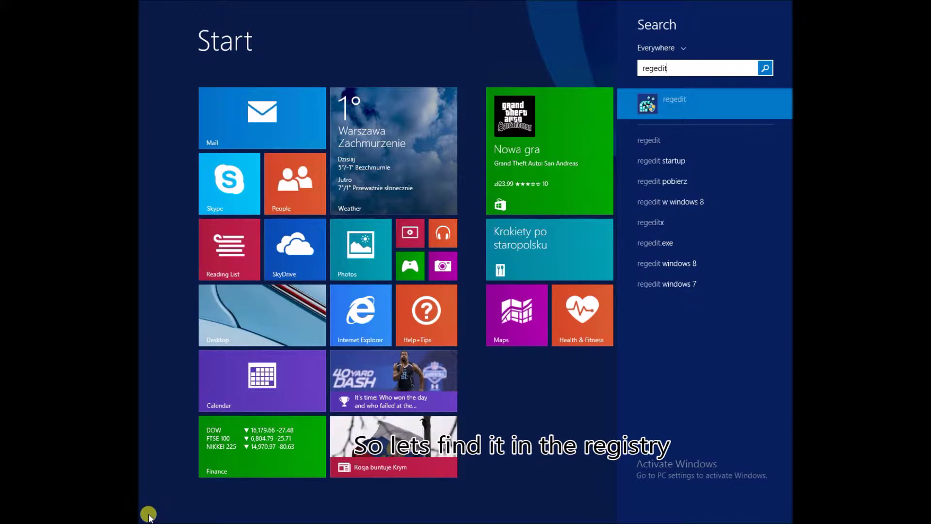
pyautogui.click(684, 106)
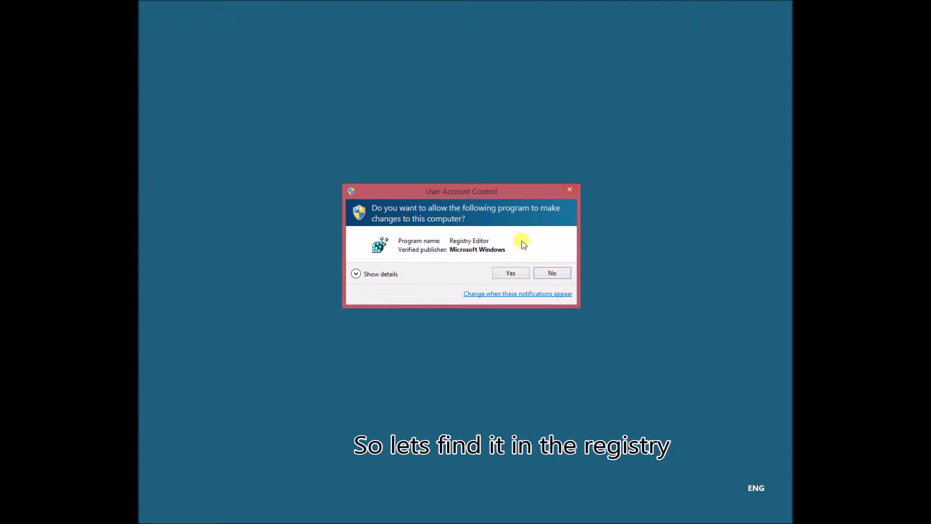
pyautogui.click(509, 275)
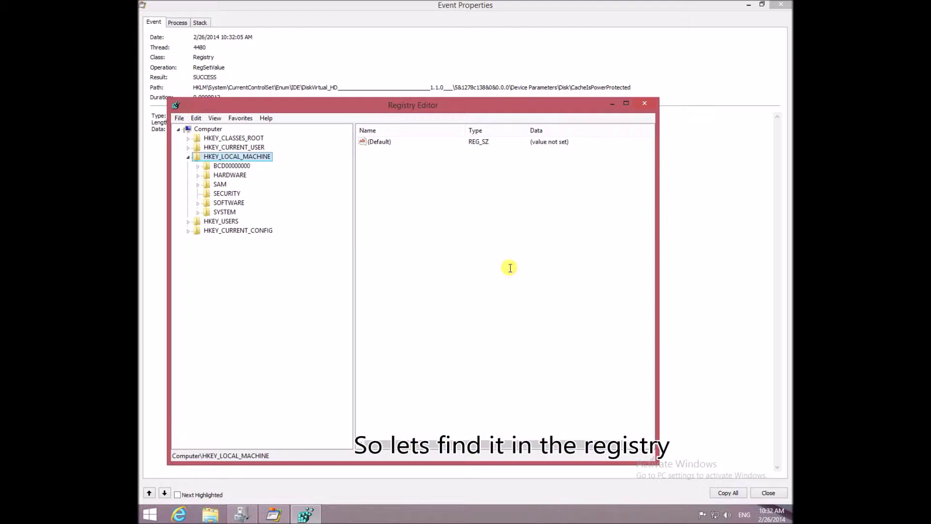
pyautogui.moveTo(274, 100); pyautogui.dragTo(310, 162)
# In the registry, go to HKLM\SYSTEM\CurrentControlSet\Enum\IDE, open the DiskVirtual_HD device's Device Parameters\Disk key and select the CacheIsPowerProtected value.
pyautogui.click(233, 272)
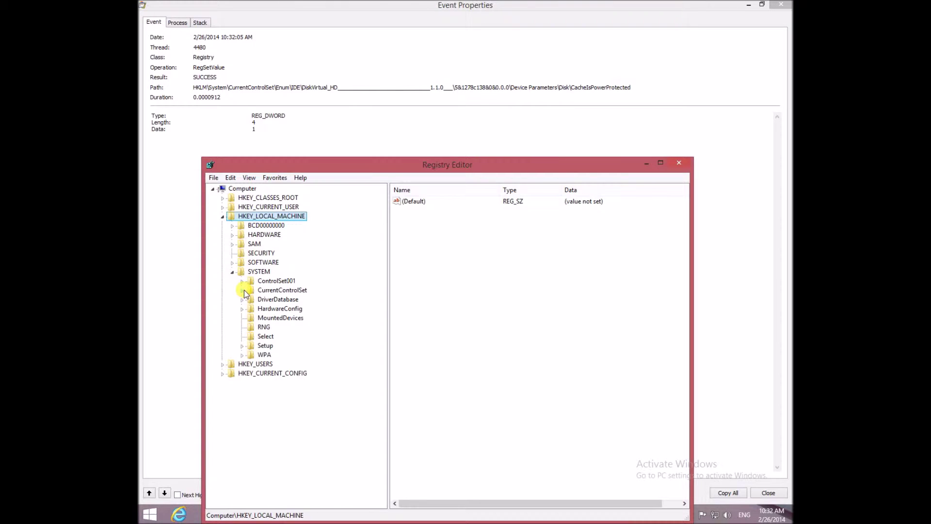
pyautogui.click(242, 291)
pyautogui.click(251, 310)
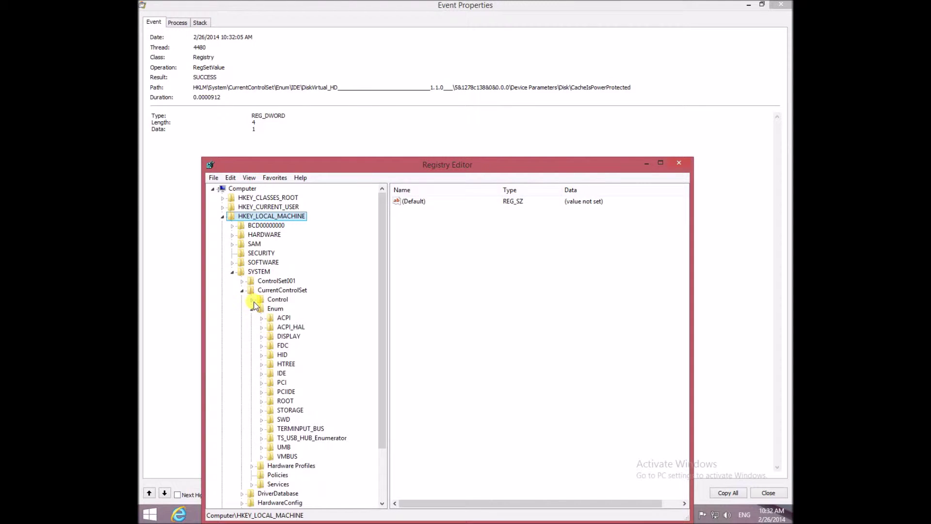
pyautogui.click(262, 373)
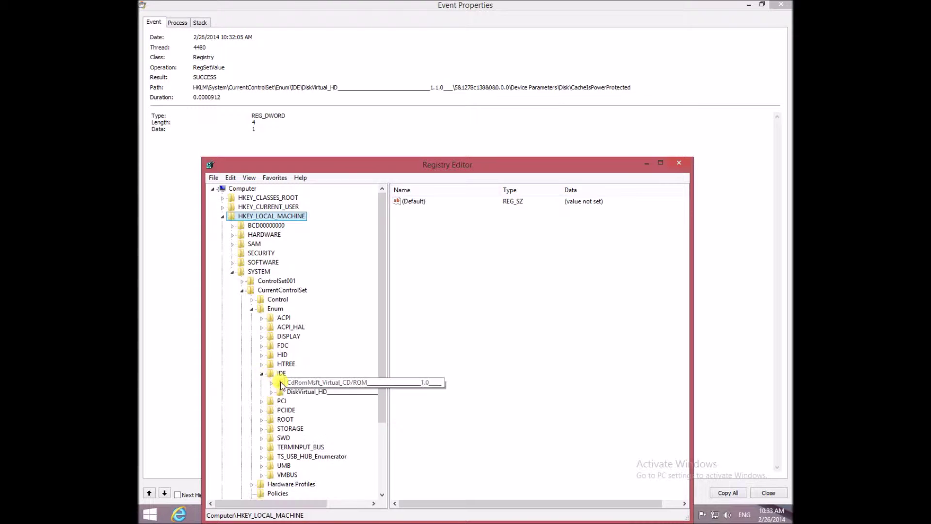
pyautogui.click(272, 392)
pyautogui.click(282, 401)
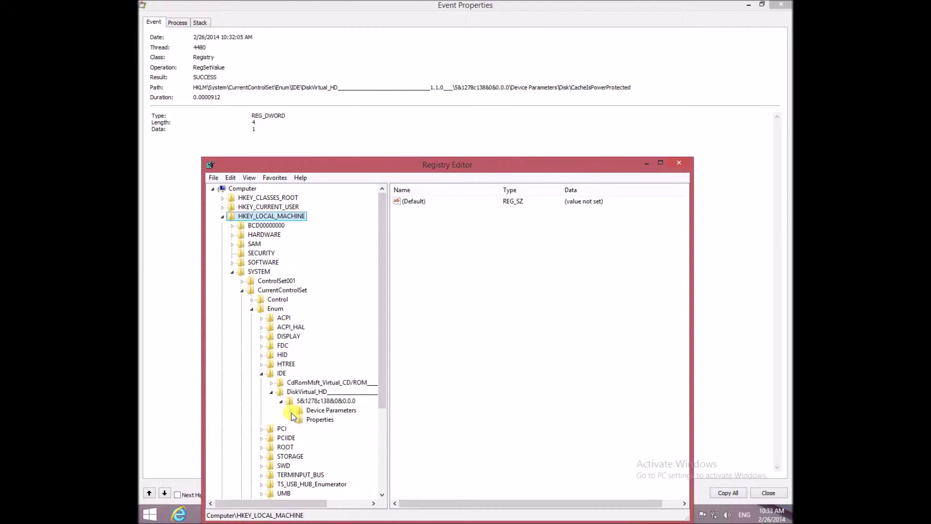
pyautogui.click(292, 411)
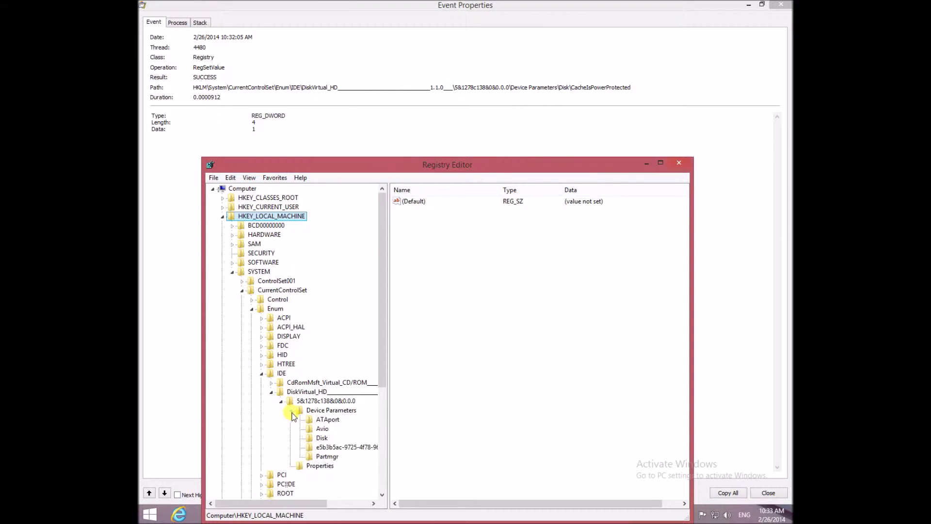
pyautogui.click(322, 438)
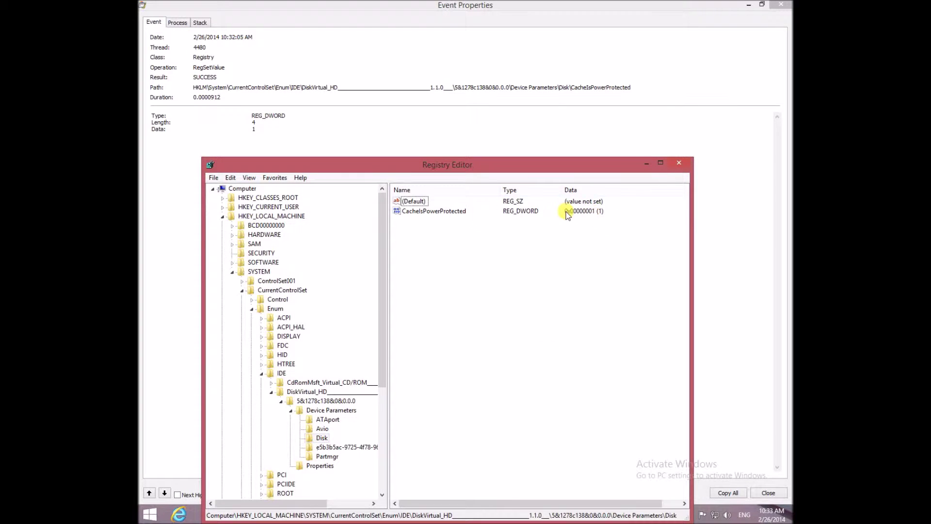
pyautogui.click(441, 211)
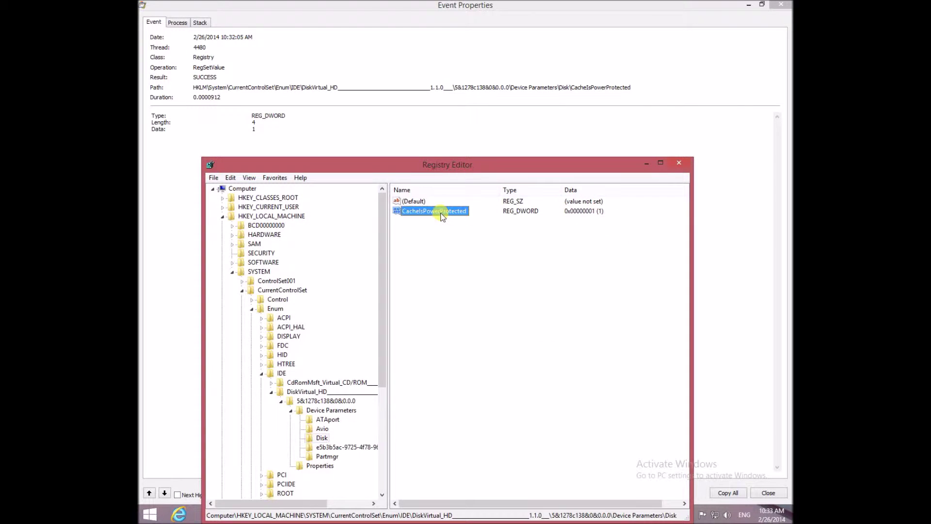
# Minimize the event properties and Process Monitor, and arrange Device Manager and Registry Editor so both stay readable.
pyautogui.click(751, 7)
pyautogui.click(745, 6)
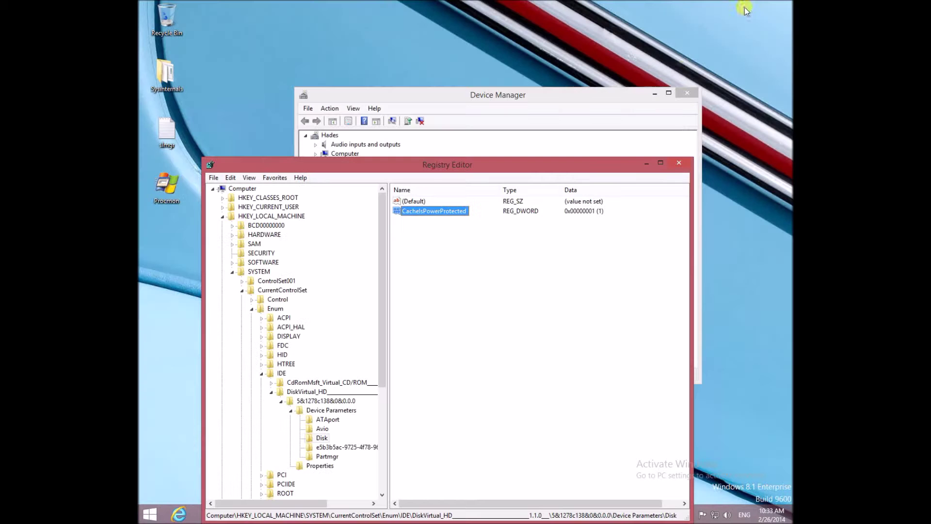
pyautogui.moveTo(545, 94); pyautogui.dragTo(611, 34)
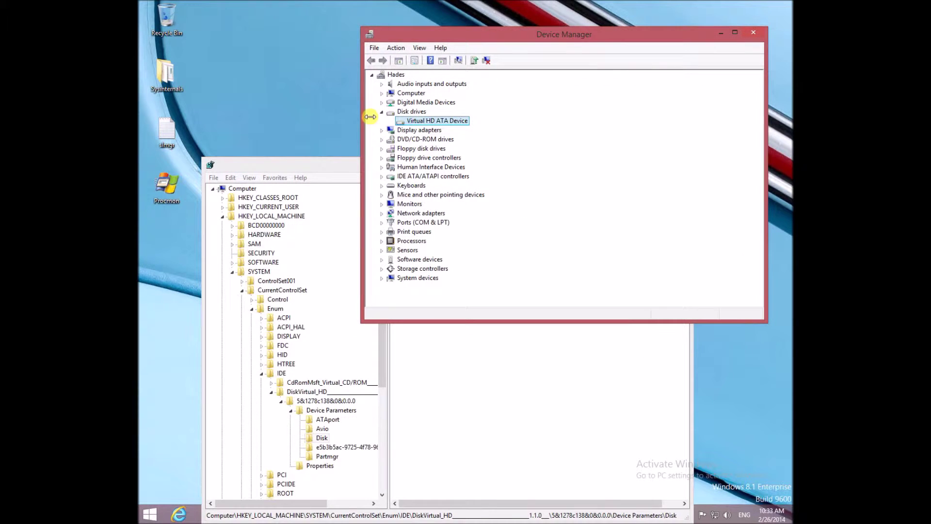
pyautogui.moveTo(321, 168); pyautogui.dragTo(275, 306)
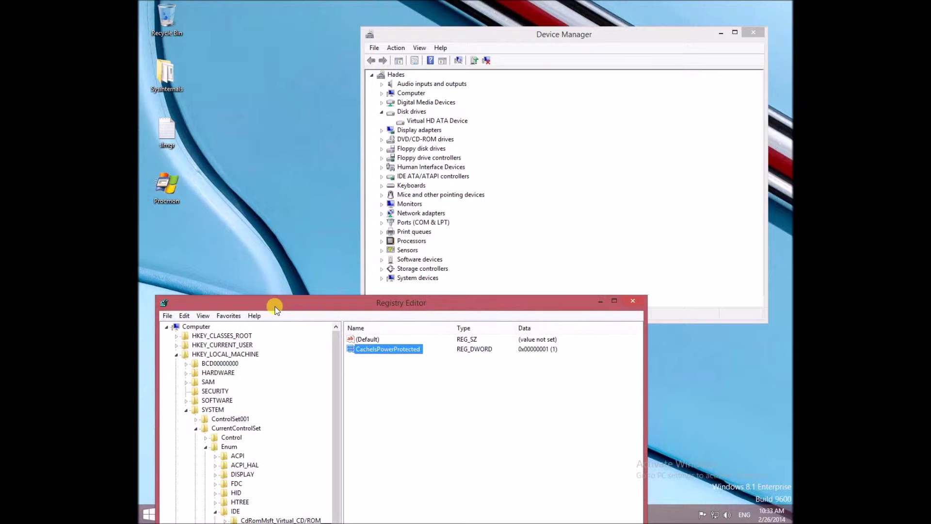
# In the Virtual HD ATA Device's policies, disable the "Turn off Windows write-cache buffer flushing on the device" option and accept the change.
pyautogui.doubleClick(434, 121)
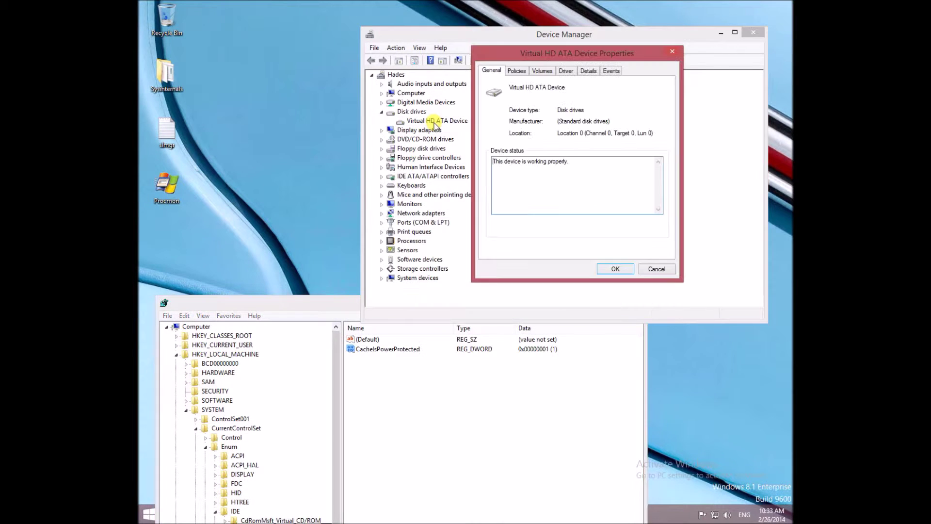
pyautogui.click(517, 71)
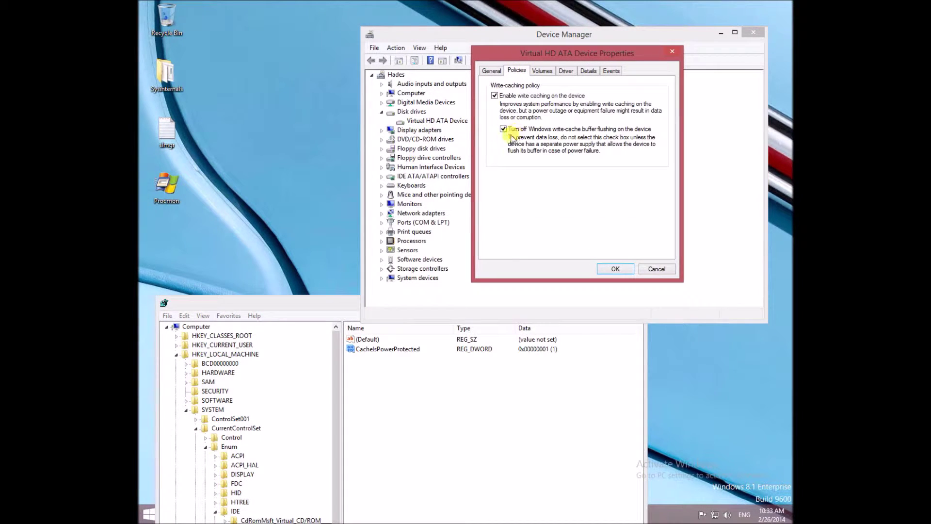
pyautogui.click(616, 269)
# Refresh Registry Editor to check the CacheIsPowerProtected data, and minimize its window.
pyautogui.click(406, 420)
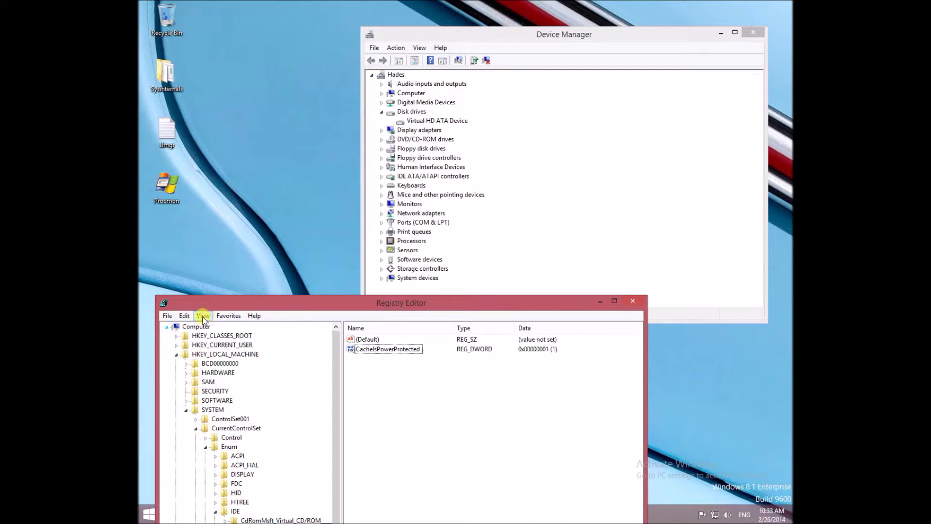
pyautogui.click(203, 316)
pyautogui.click(234, 372)
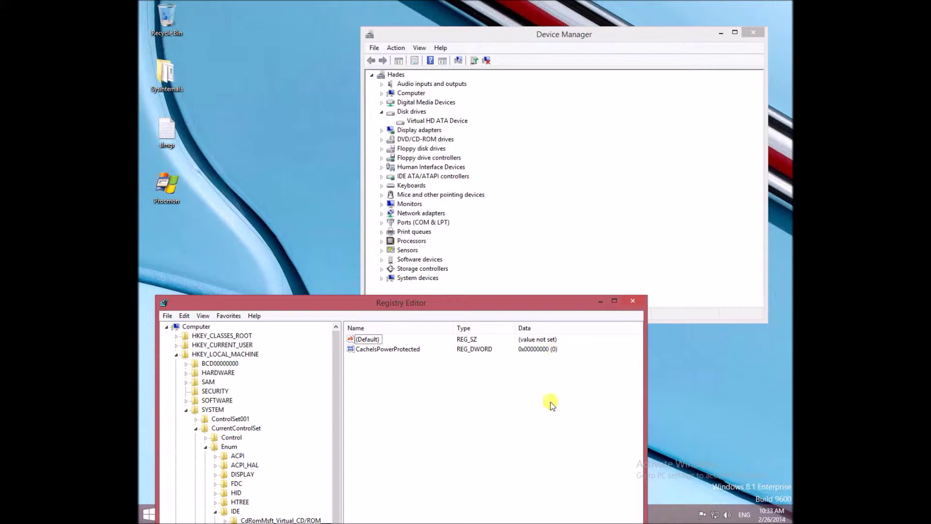
pyautogui.moveTo(357, 307); pyautogui.dragTo(362, 123)
pyautogui.click(604, 122)
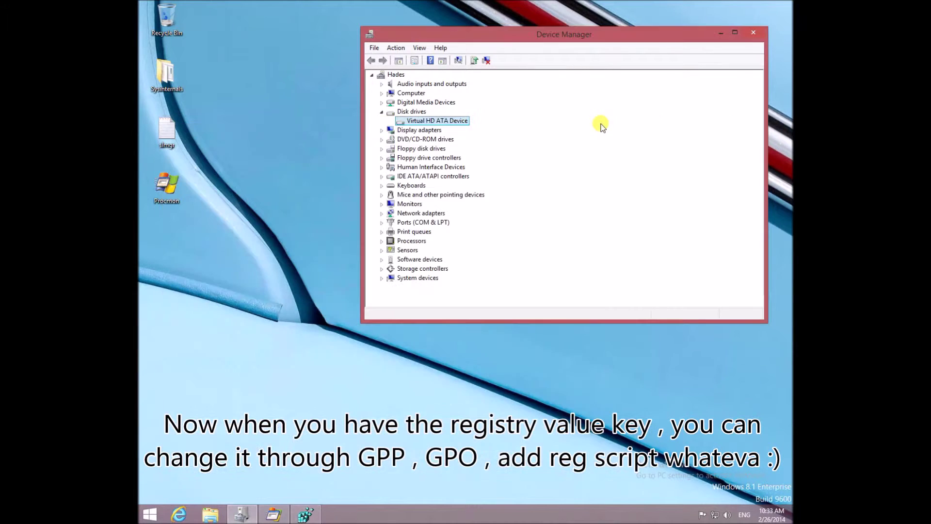
# Select ATA Channel 0 under the IDE ATA/ATAPI controllers, and place Process Monitor as a small window beside Device Manager.
pyautogui.click(382, 176)
pyautogui.click(426, 185)
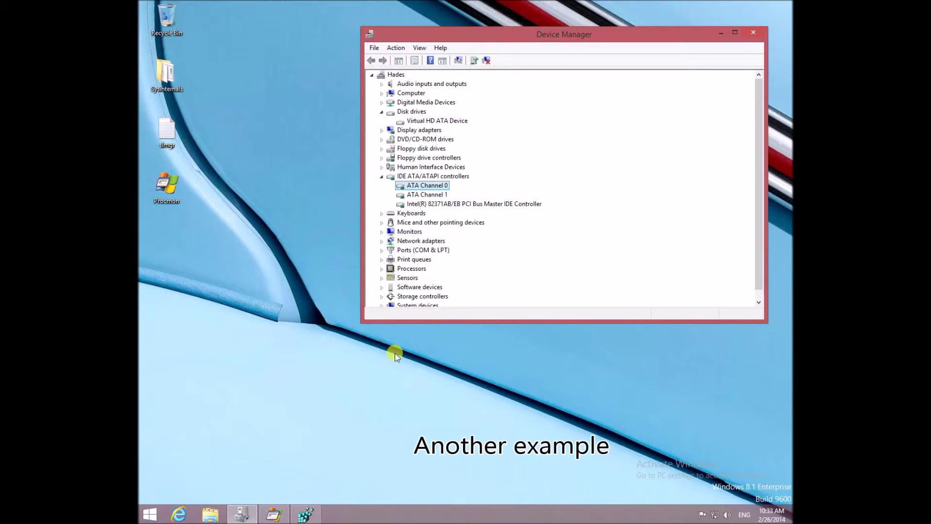
pyautogui.click(274, 514)
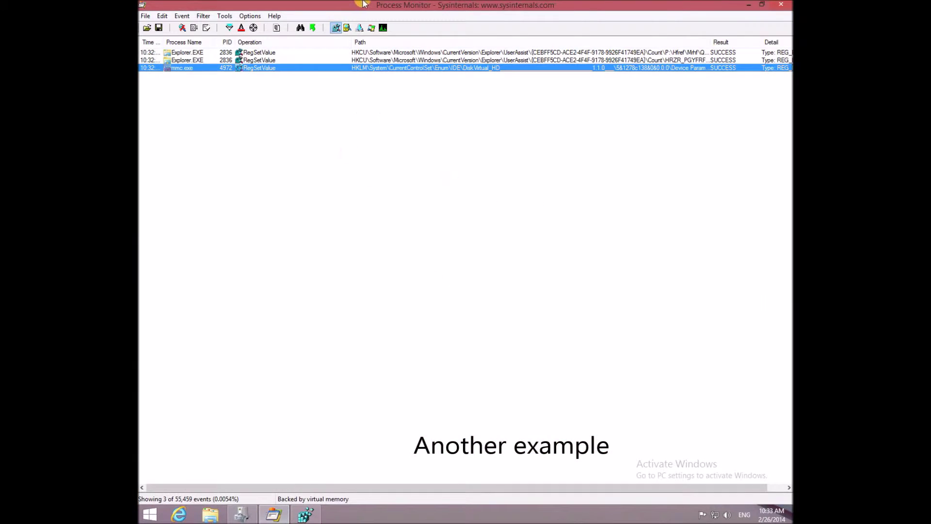
pyautogui.doubleClick(400, 6)
pyautogui.moveTo(394, 139); pyautogui.dragTo(269, 234)
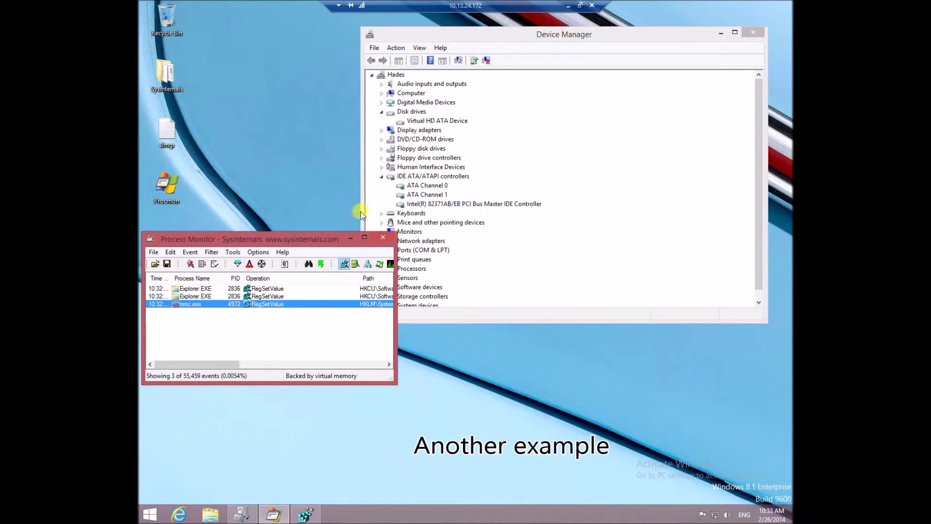
# Clear the old Process Monitor events and capture new ones while enabling DMA in ATA Channel 0's advanced settings.
pyautogui.doubleClick(416, 187)
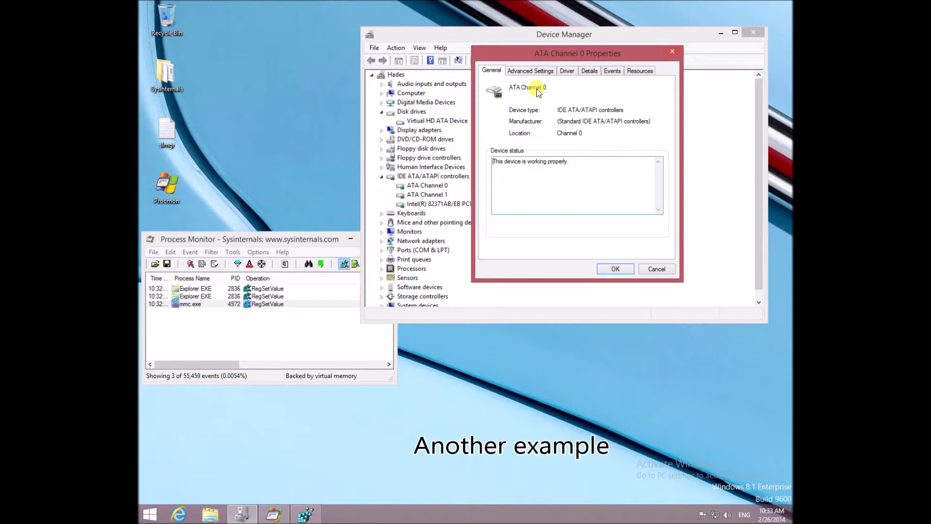
pyautogui.click(531, 71)
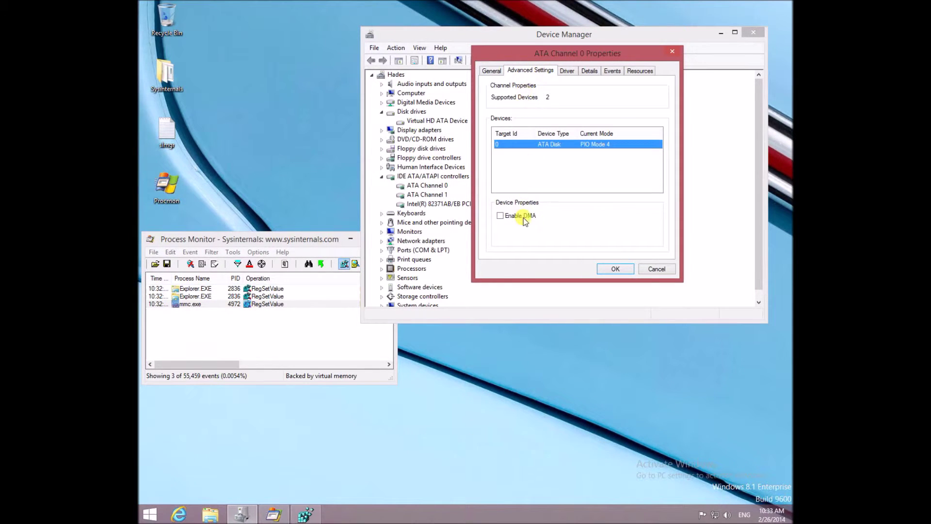
pyautogui.click(214, 264)
pyautogui.hotkey('ctrl', 'e')
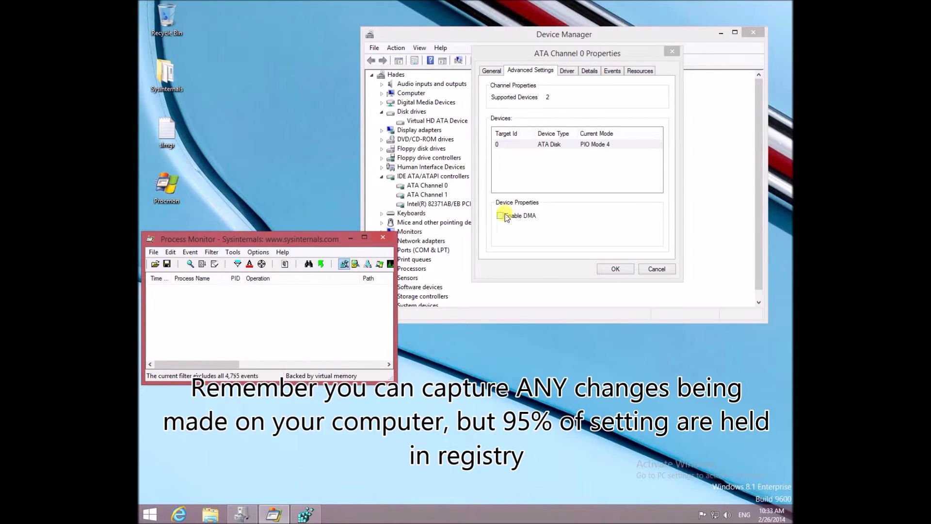
pyautogui.click(500, 215)
pyautogui.click(615, 268)
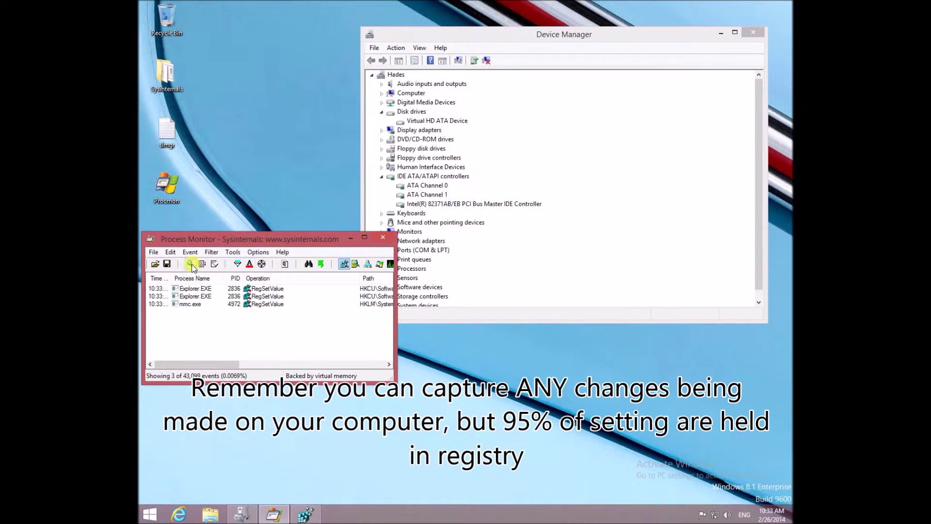
# Stop the event capture, maximize Process Monitor and select the mmc.exe RegSetValue event to read its path.
pyautogui.click(190, 265)
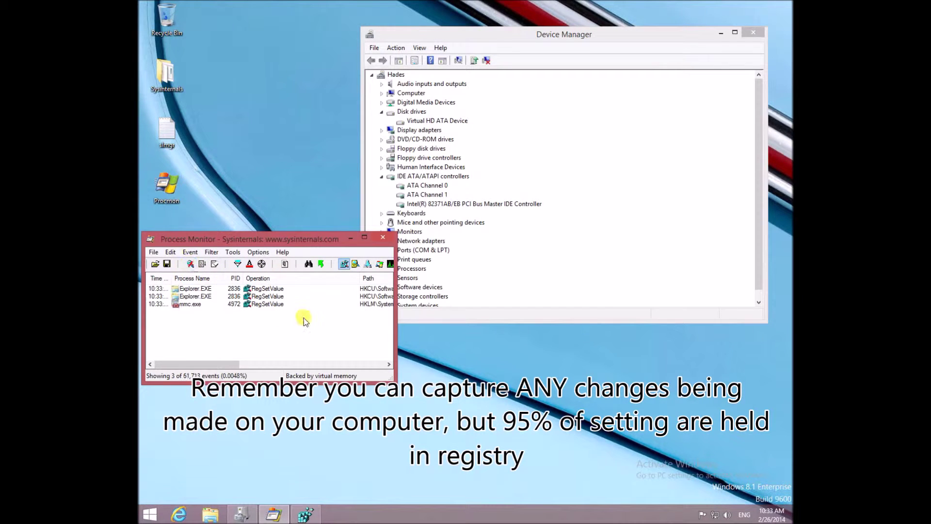
pyautogui.doubleClick(265, 243)
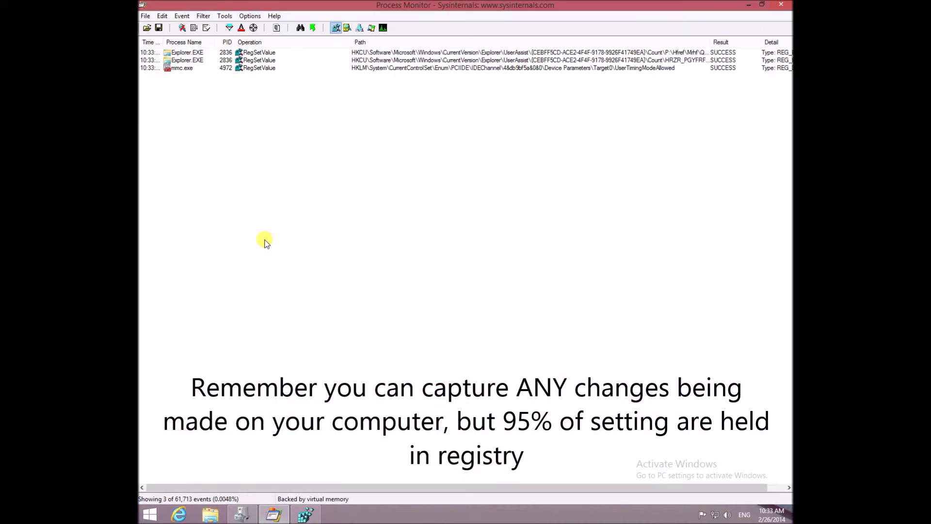
pyautogui.click(499, 69)
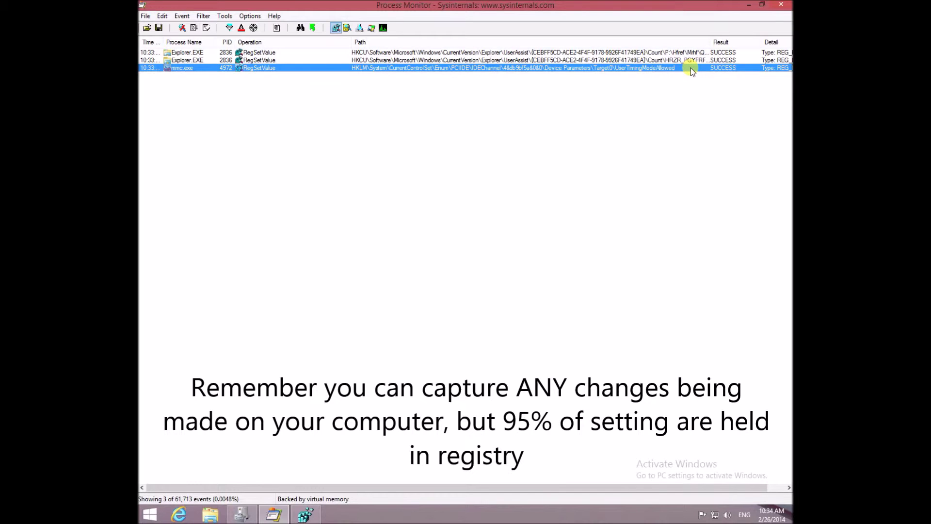
# Switch to Registry Editor and go to Enum\PCIIDE\IDEChannel\4&db9bf5a&0&0\Device Parameters\Target0 under CurrentControlSet.
pyautogui.click(306, 513)
pyautogui.click(222, 334)
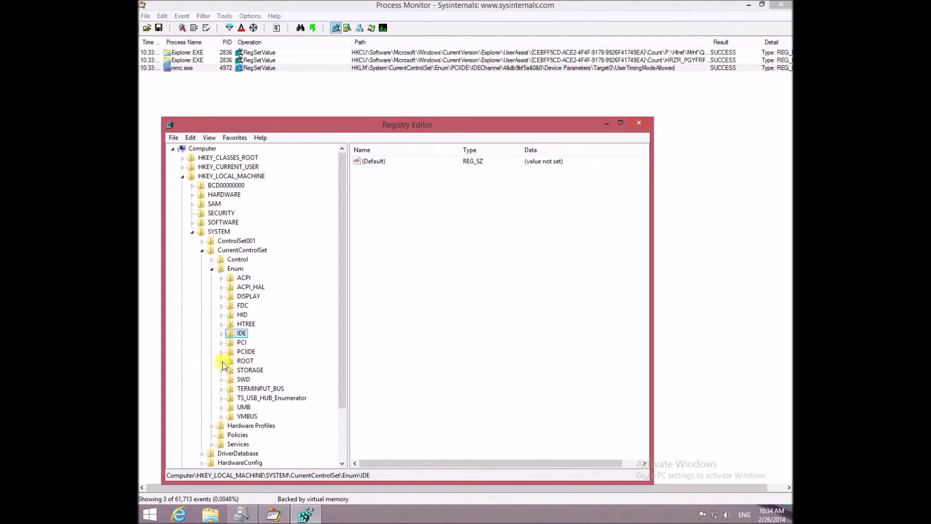
pyautogui.click(222, 353)
pyautogui.click(234, 362)
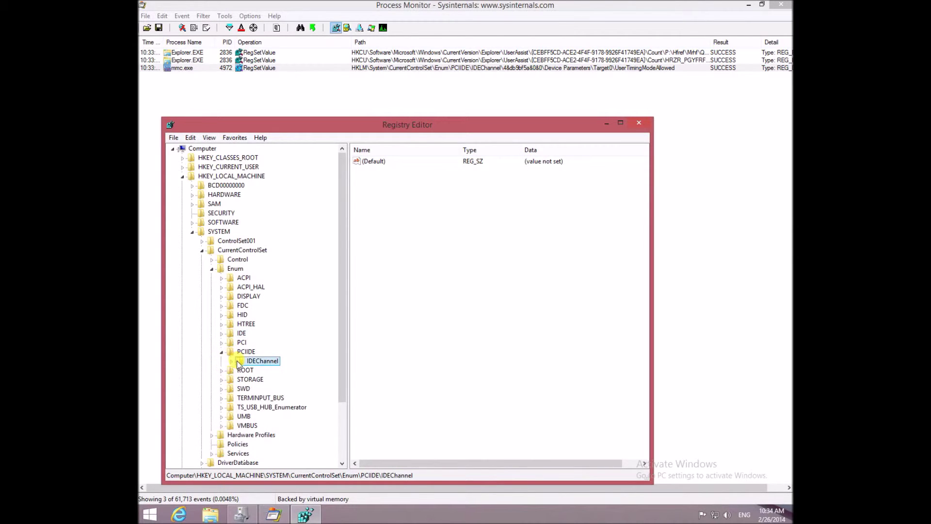
pyautogui.click(232, 362)
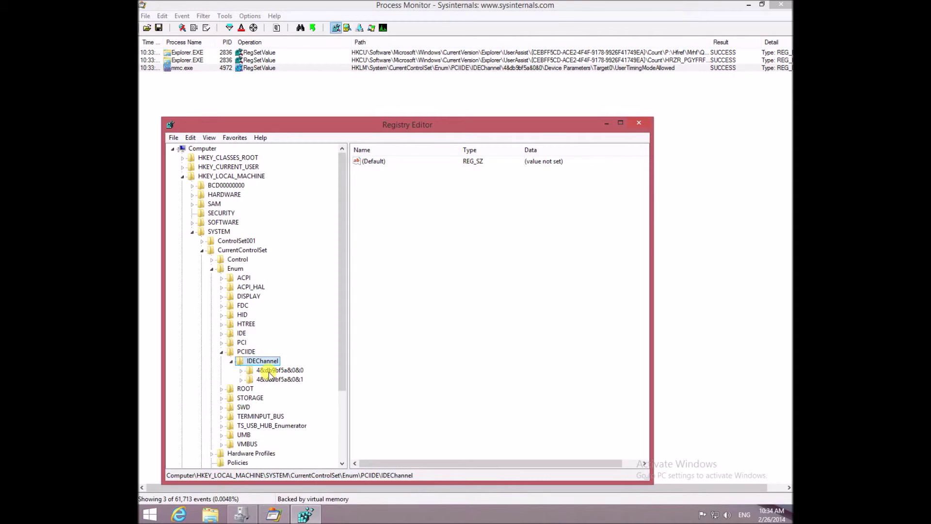
pyautogui.doubleClick(265, 371)
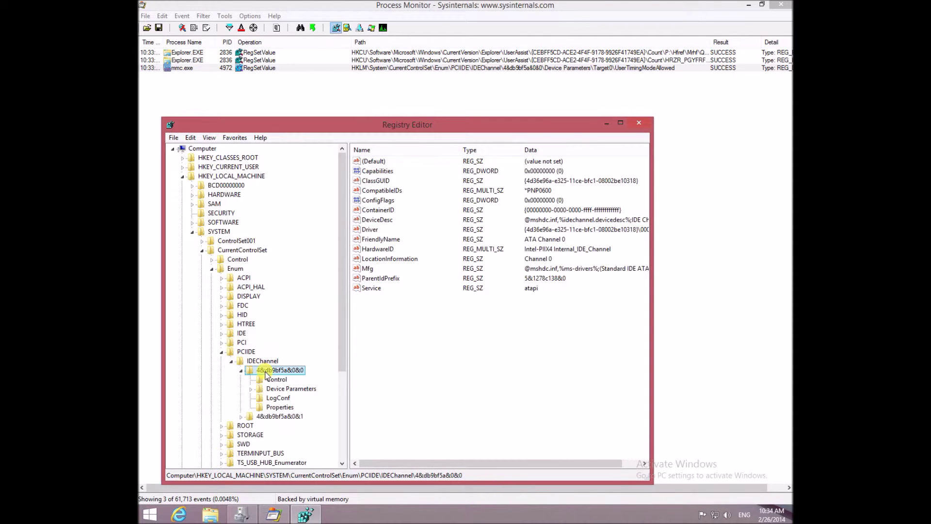
pyautogui.doubleClick(276, 390)
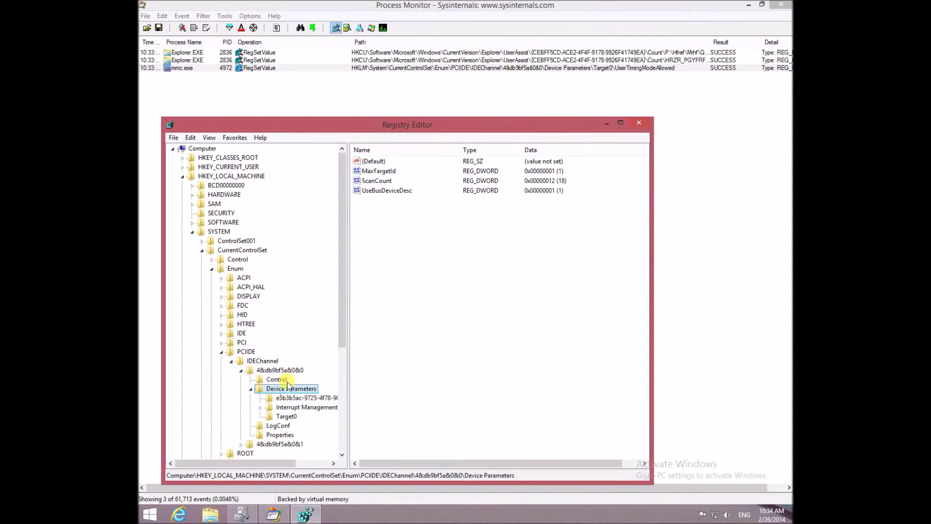
pyautogui.rightClick(286, 417)
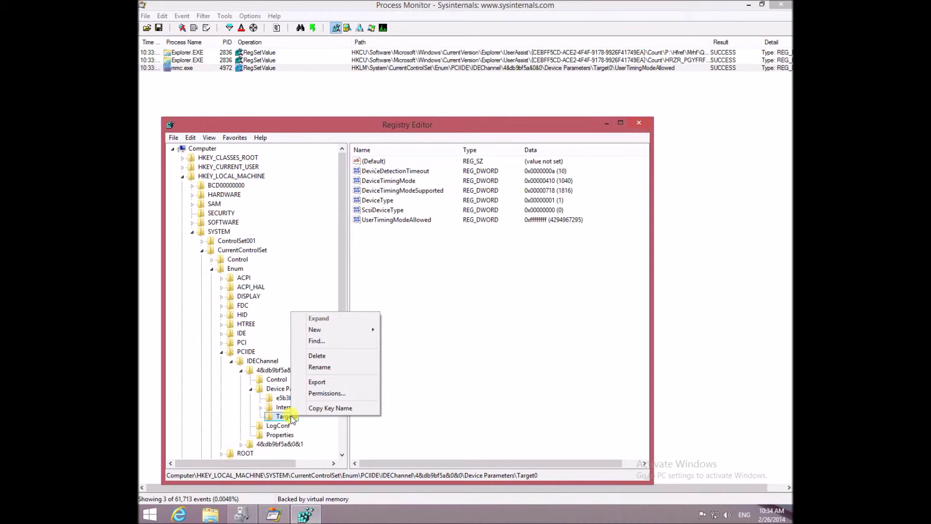
pyautogui.click(285, 419)
# Inspect the data of the UserTimingModeAllowed value in the Target0 key and close it without changes.
pyautogui.doubleClick(407, 219)
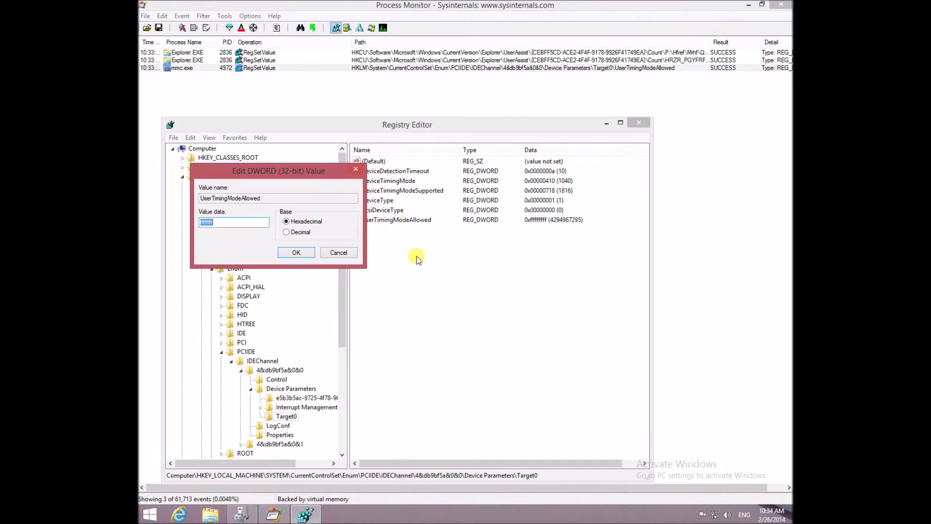
pyautogui.click(353, 256)
pyautogui.click(306, 515)
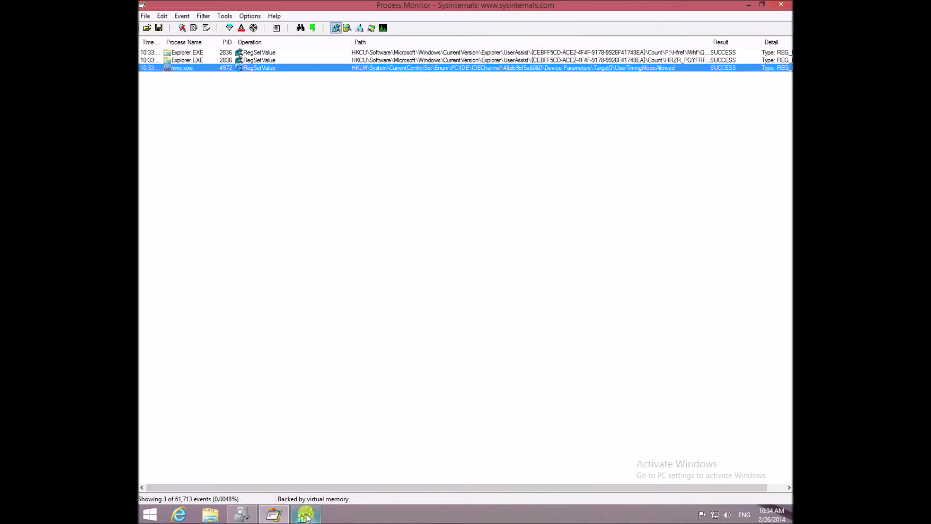
pyautogui.click(314, 515)
# Switch to Device Manager and check the Enable DMA setting in ATA Channel 0's advanced settings, closing the properties without changes.
pyautogui.click(242, 514)
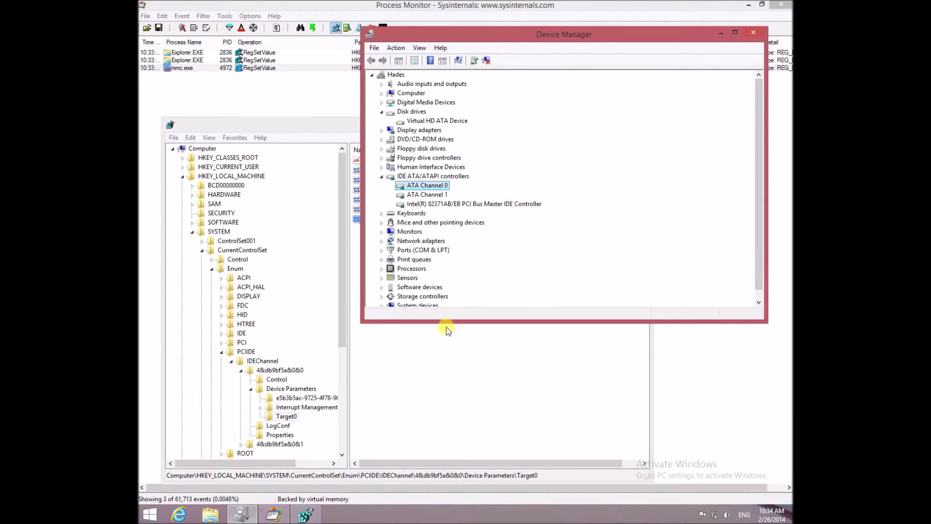
pyautogui.doubleClick(438, 189)
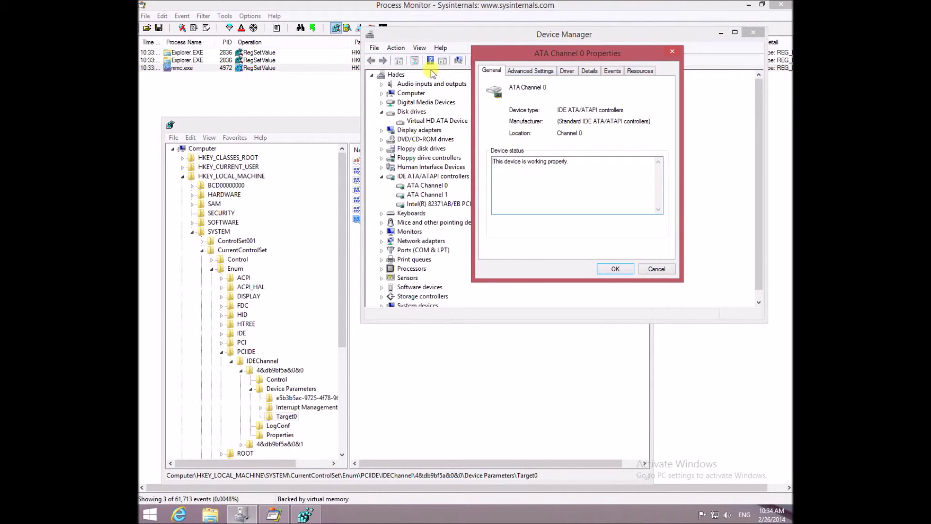
pyautogui.click(532, 71)
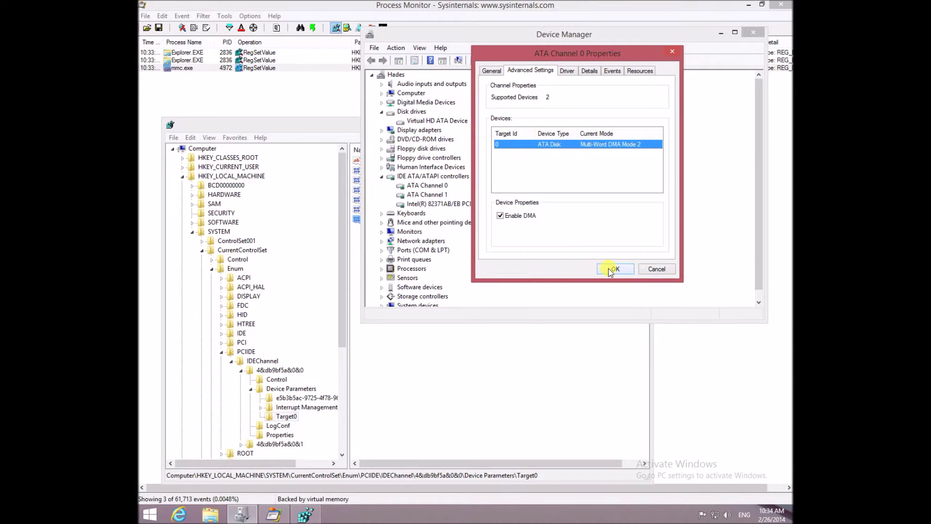
pyautogui.click(612, 270)
# Refresh the Target0 values in Registry Editor and move its window clear of the ATA channels listed in Device Manager.
pyautogui.click(470, 357)
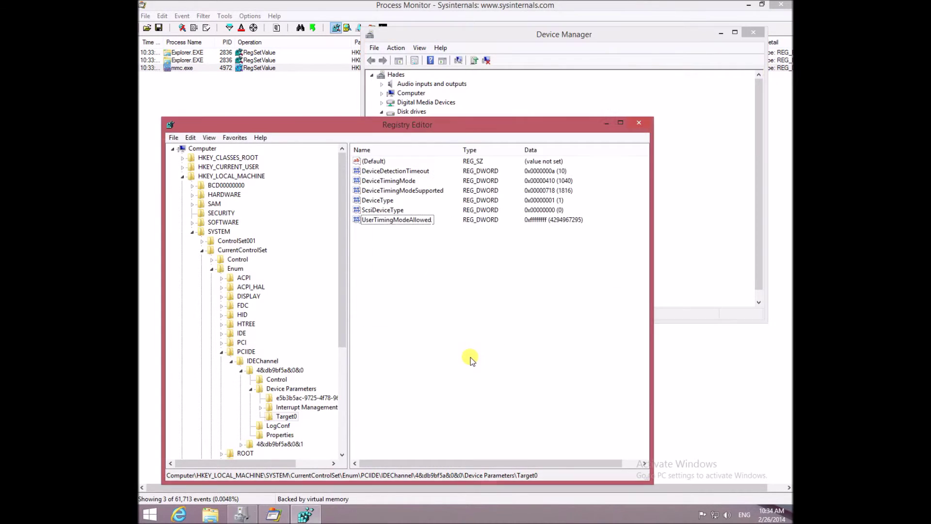
pyautogui.rightClick(468, 340)
pyautogui.click(209, 137)
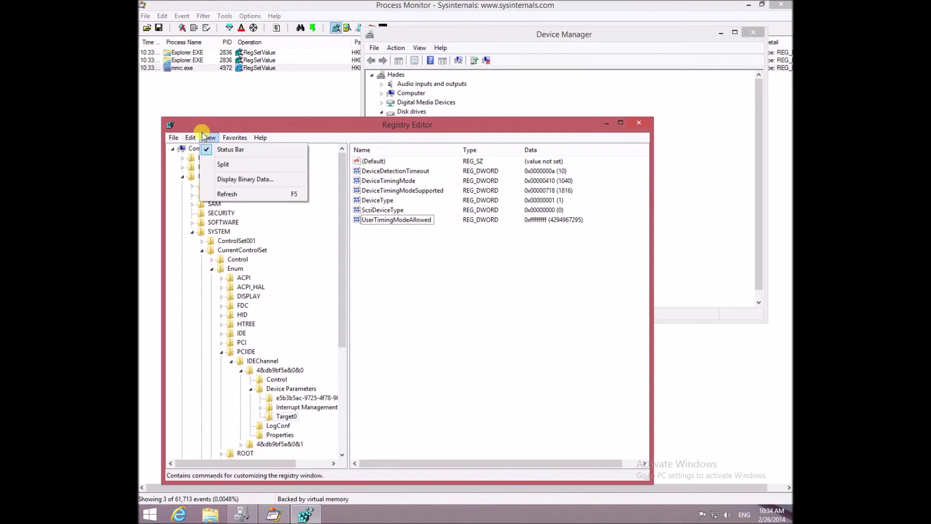
pyautogui.click(226, 194)
pyautogui.moveTo(437, 121); pyautogui.dragTo(422, 246)
# Disable DMA in ATA Channel 0's advanced settings and refresh the Target0 values in Registry Editor.
pyautogui.doubleClick(428, 185)
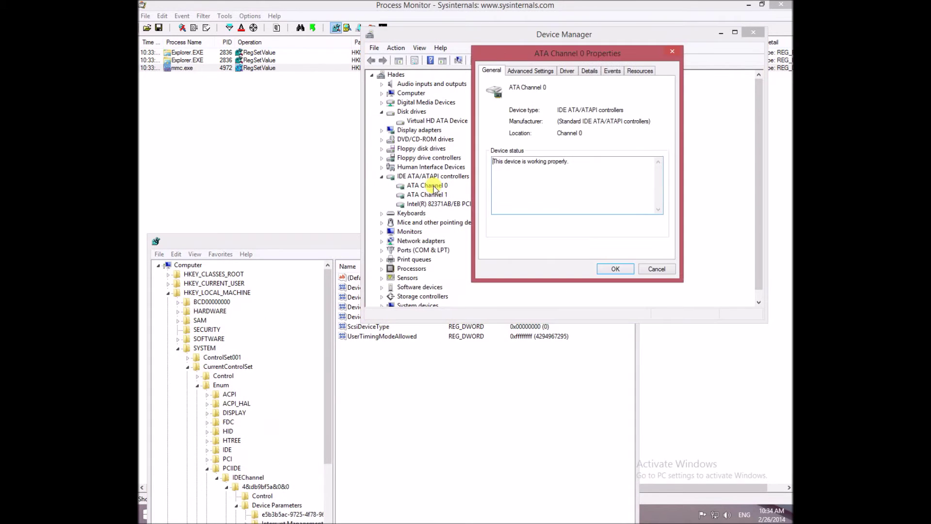
pyautogui.click(530, 71)
pyautogui.click(501, 215)
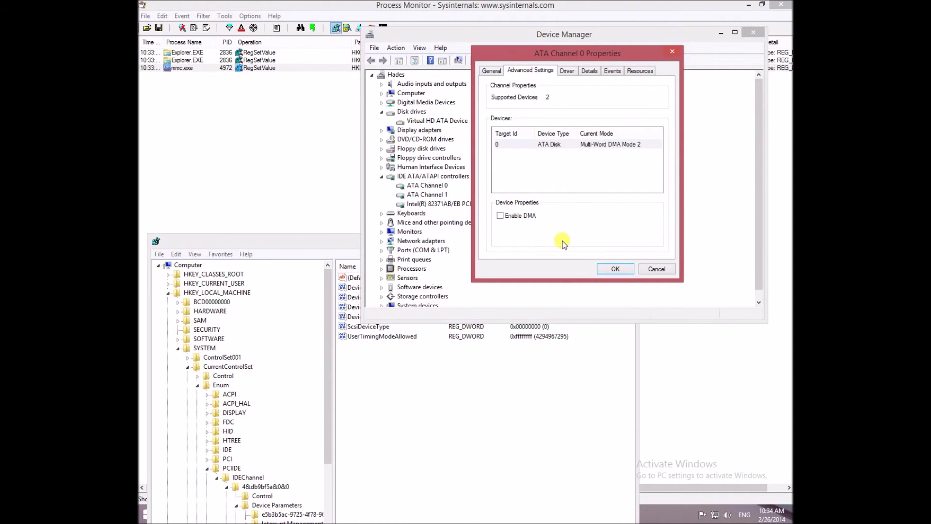
pyautogui.click(615, 270)
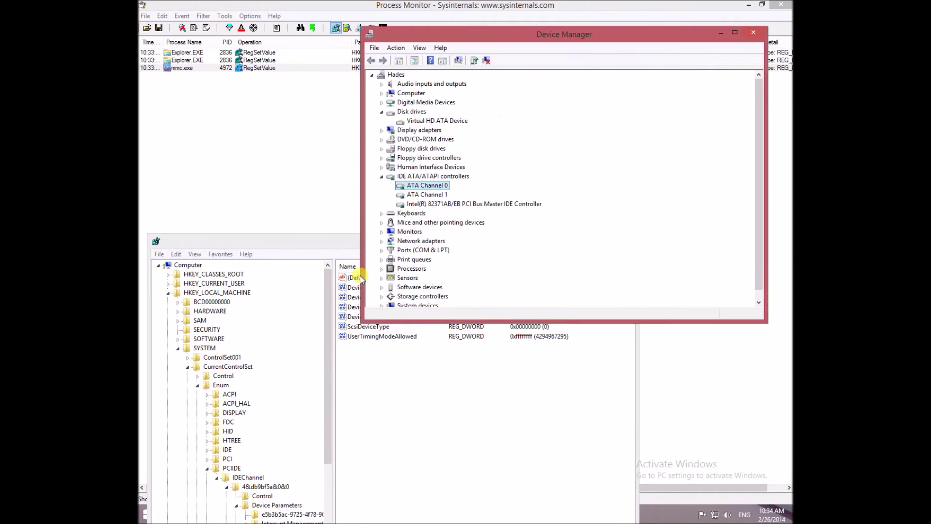
pyautogui.click(180, 255)
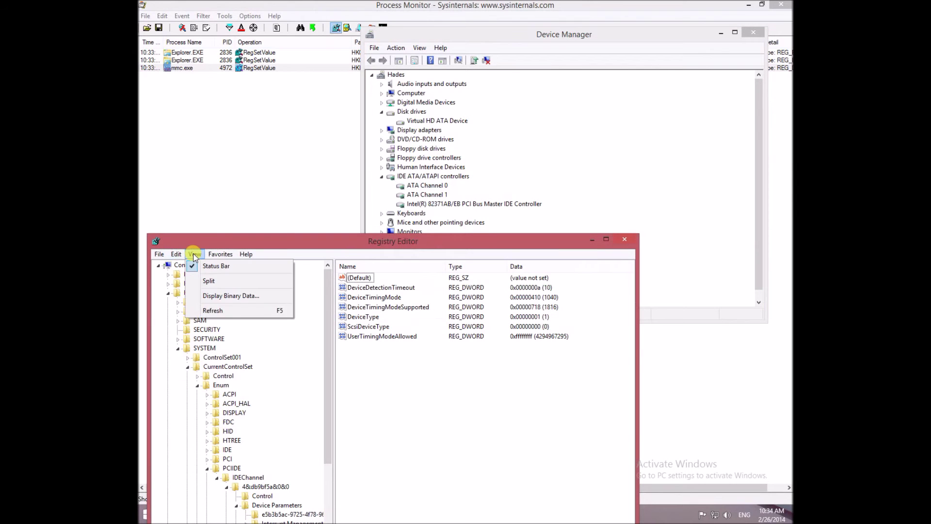
pyautogui.click(214, 311)
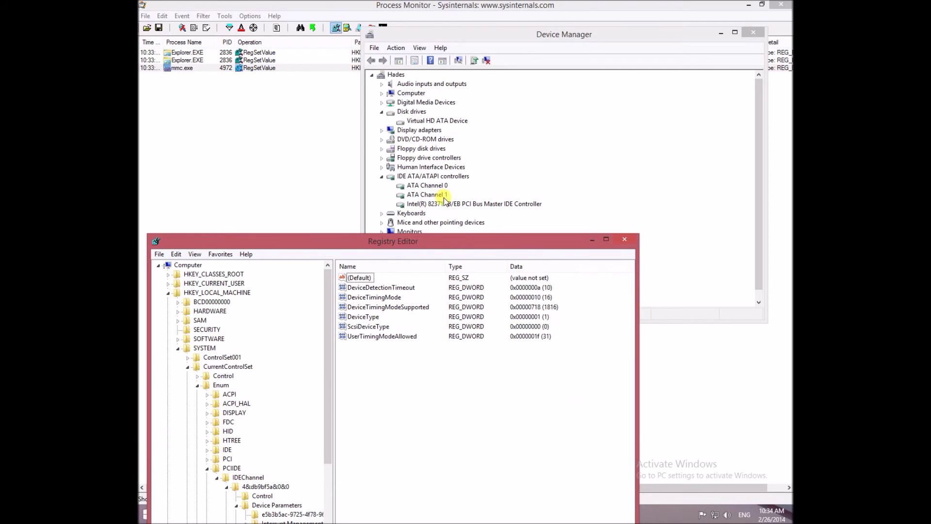
# Re-enable DMA in ATA Channel 0's advanced settings and close Device Manager.
pyautogui.doubleClick(426, 185)
pyautogui.click(529, 71)
pyautogui.click(496, 214)
pyautogui.click(614, 269)
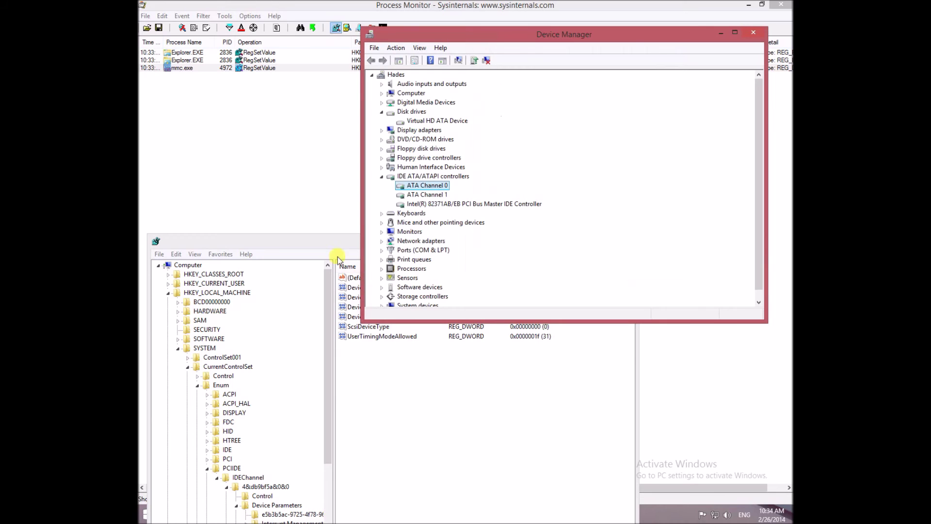
pyautogui.click(754, 33)
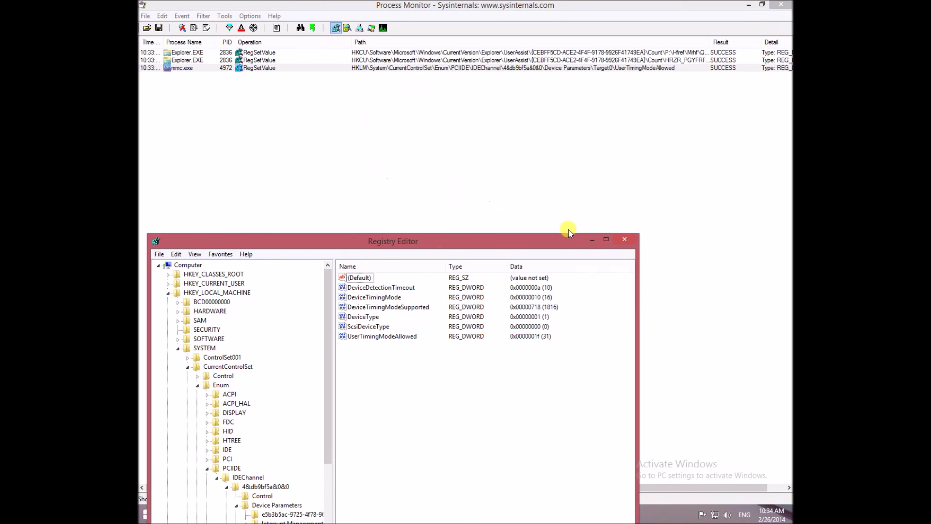